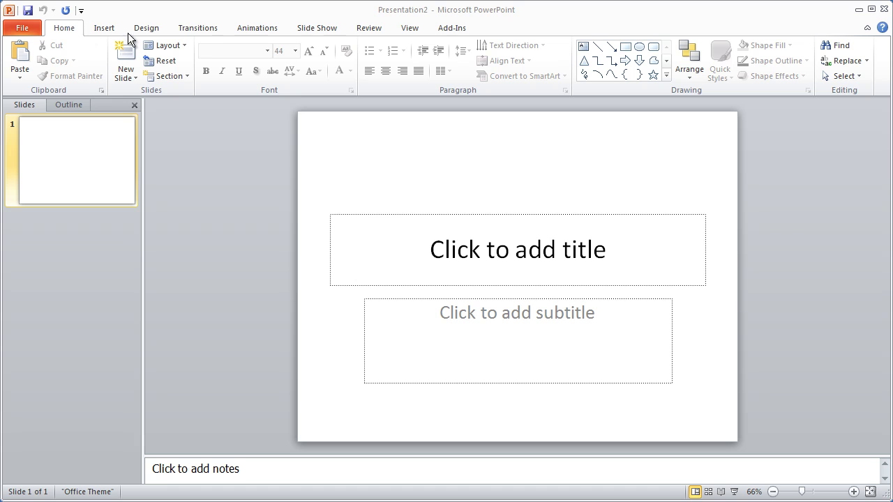
- Browse the Insert, Design, Transitions, Animations and Review ribbon tabs, then return to Home
left_click(109, 28)
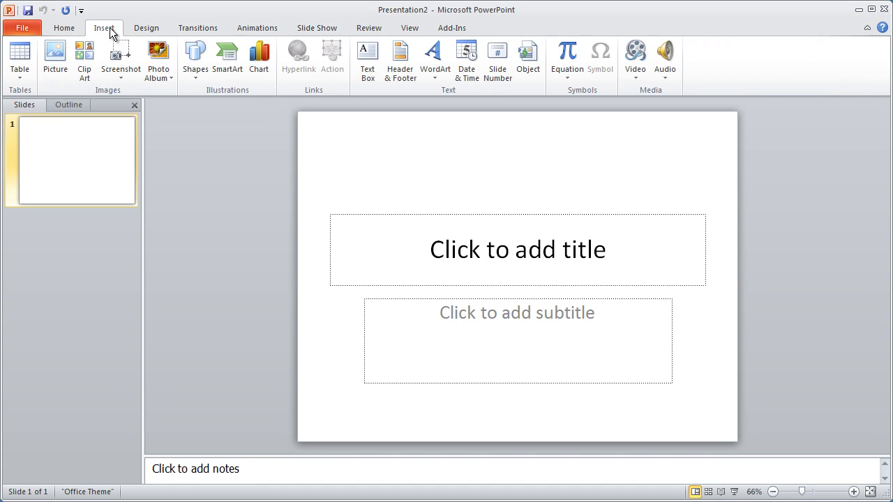
left_click(145, 28)
left_click(198, 28)
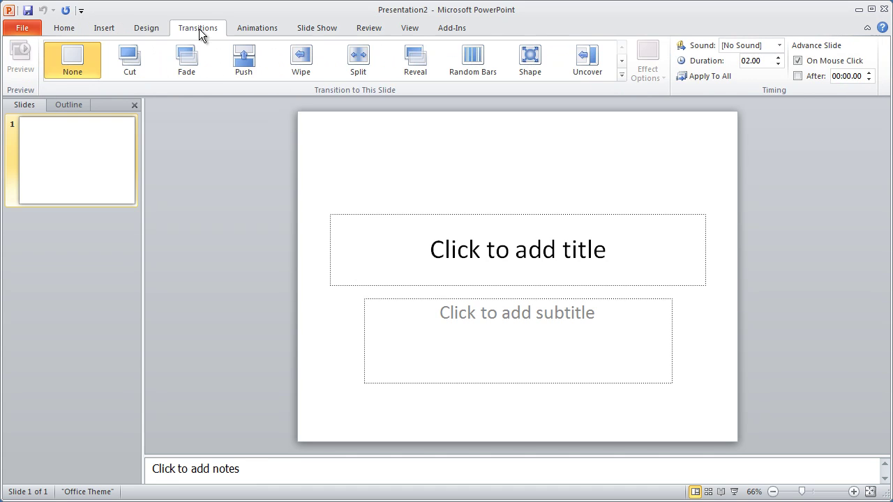
left_click(268, 29)
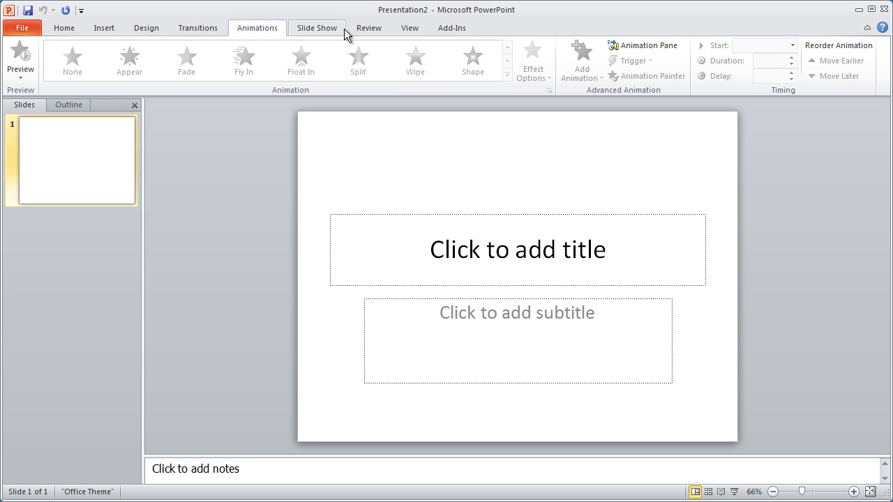
left_click(367, 28)
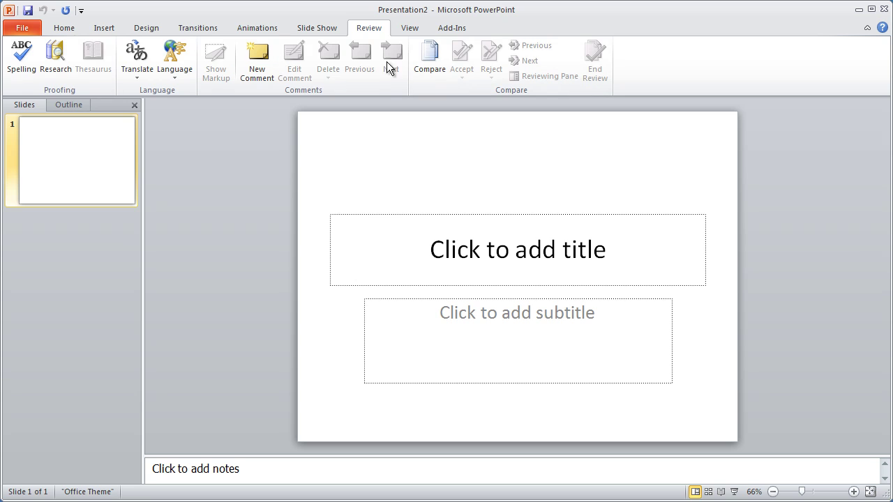
left_click(72, 30)
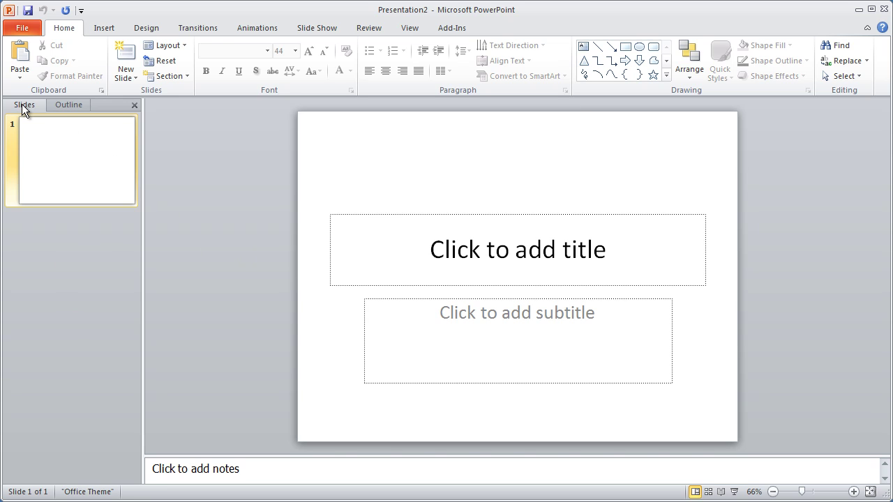
- Preview the outline view, then select the first slide and its title and subtitle placeholders
left_click(68, 104)
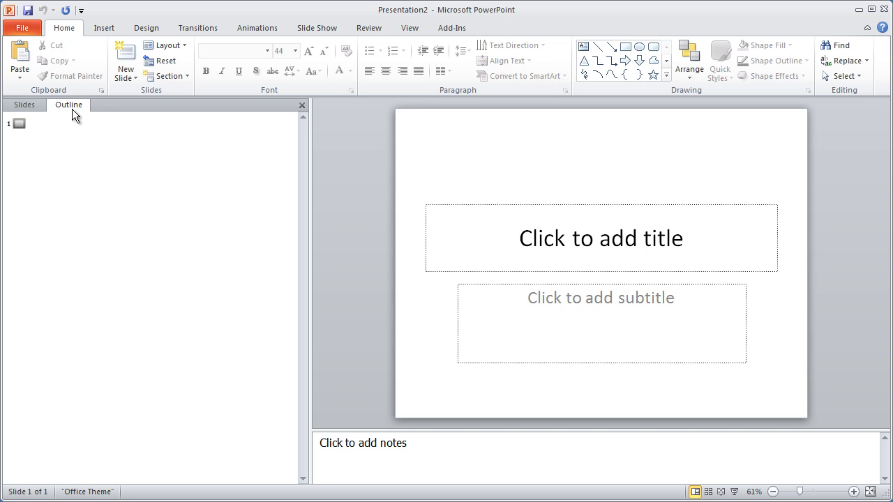
left_click(25, 107)
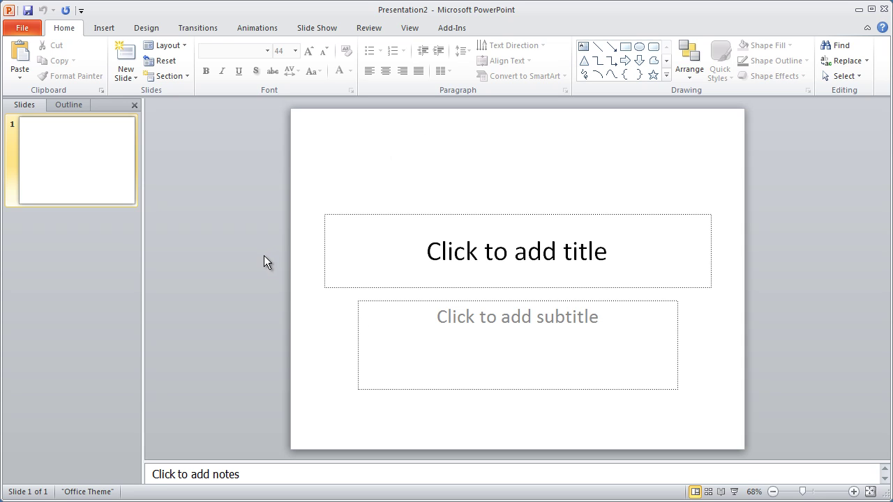
left_click(87, 155)
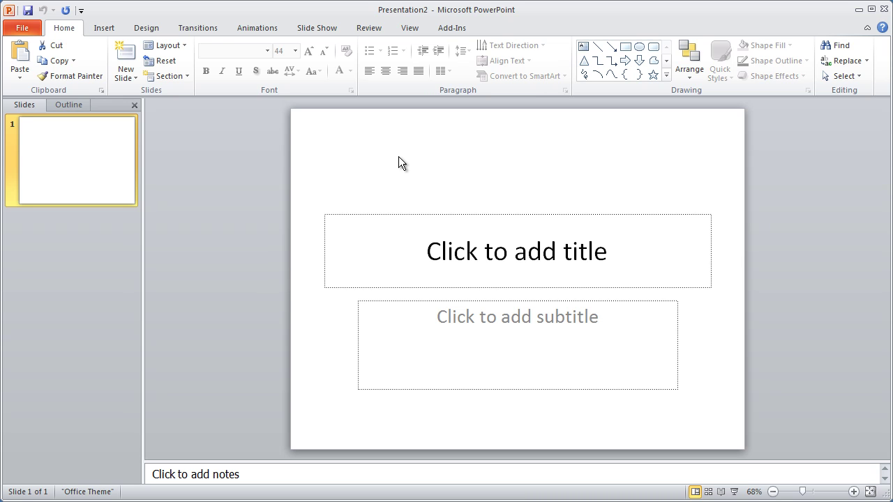
left_click(352, 216)
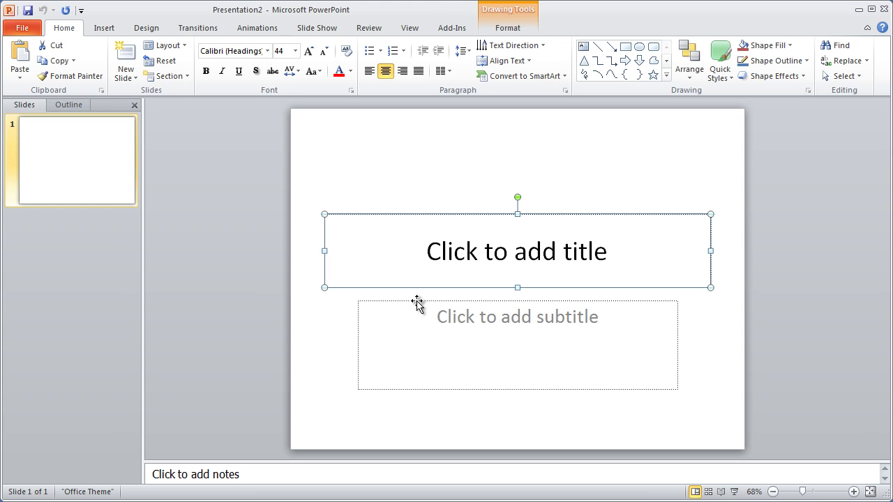
left_click(419, 303)
left_click(735, 337)
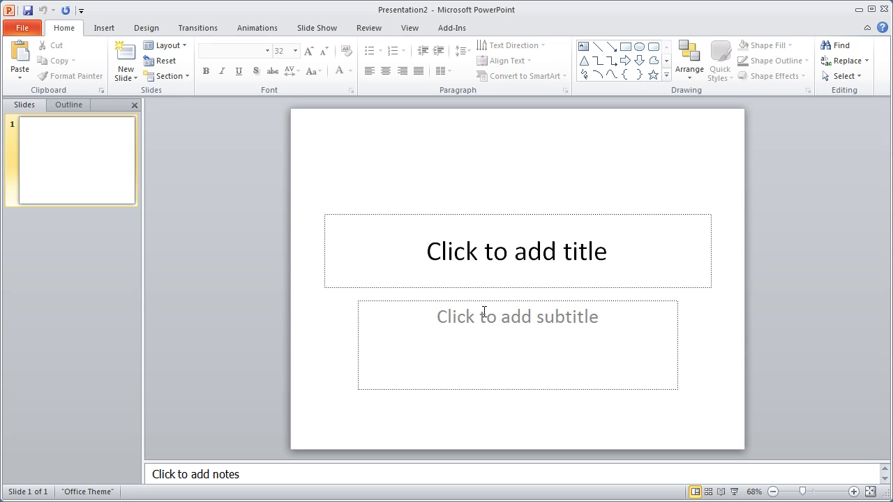
- Title the slide 'My First Presentation' and enter 'John Smith' as the first subtitle line
left_click(518, 258)
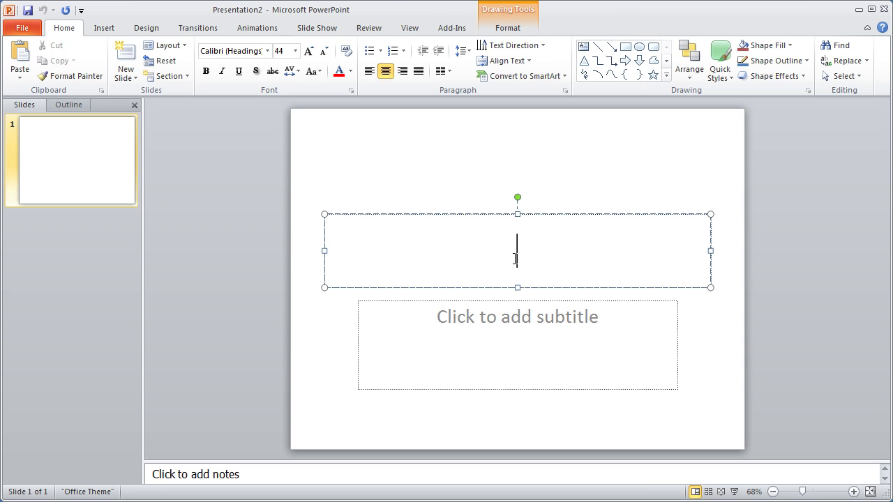
type("My Firs")
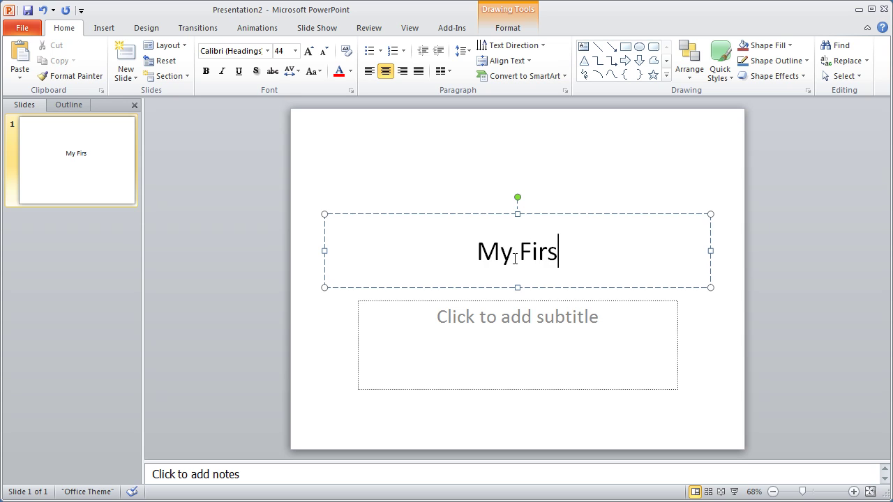
type("t Presentation")
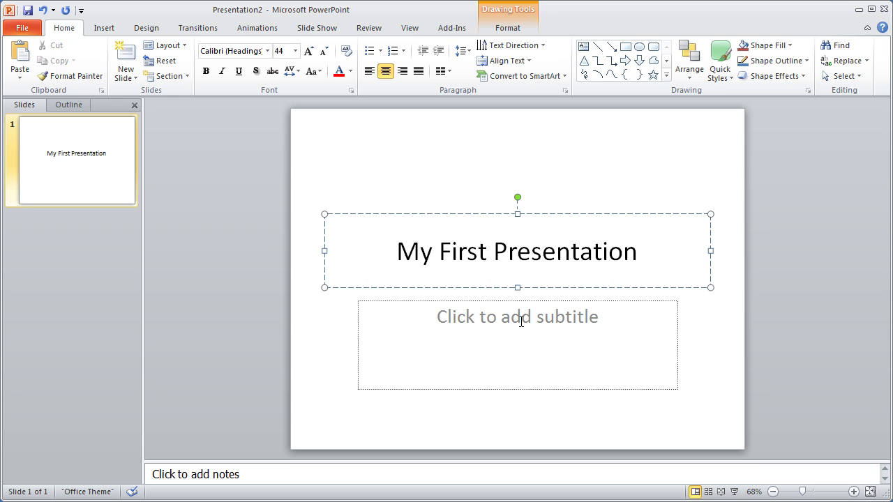
left_click(520, 321)
type("John")
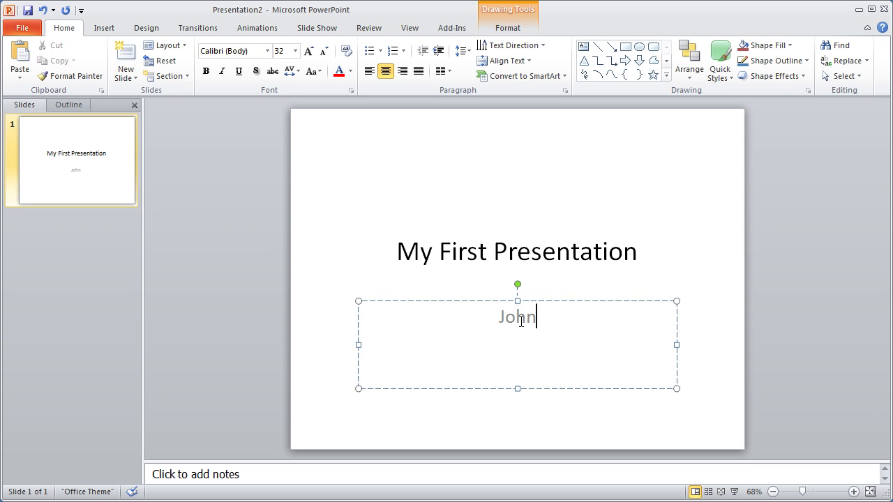
type(" Smith")
key("Return")
- Add subtitle lines 'California State University, Fullerton' and 'June 2010'
type("Ca")
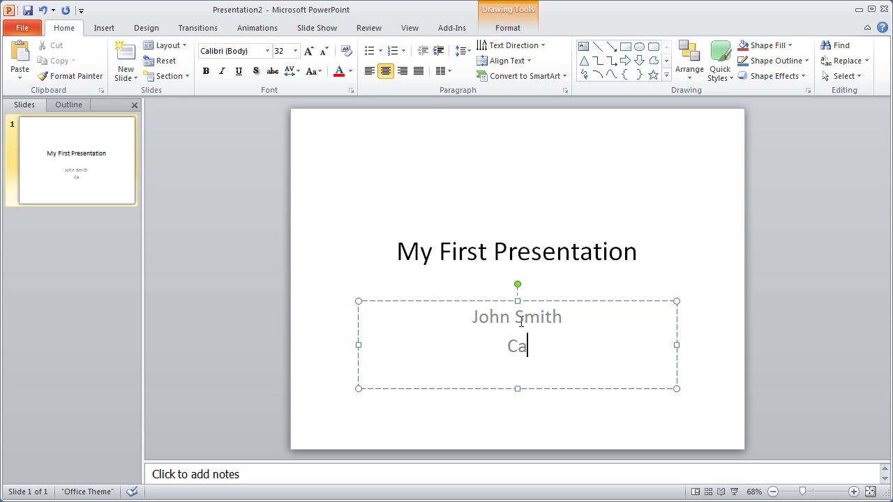
type("lifornia")
key("BackSpace")
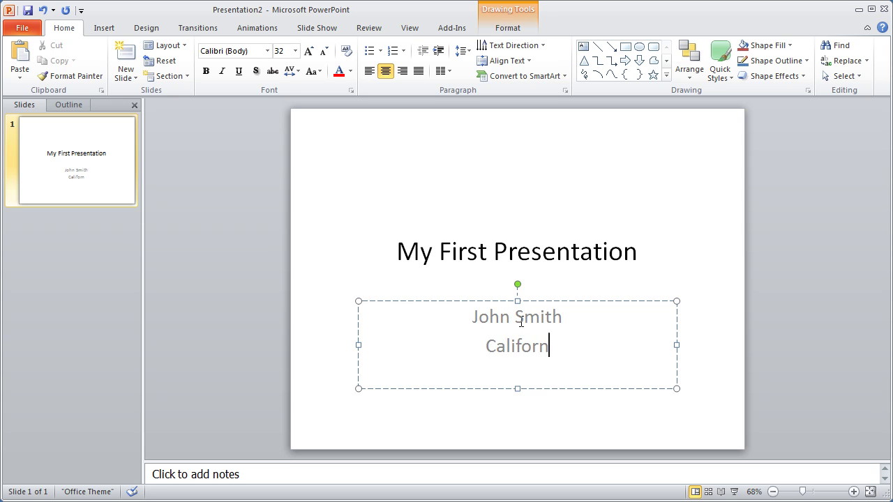
type("ia State U")
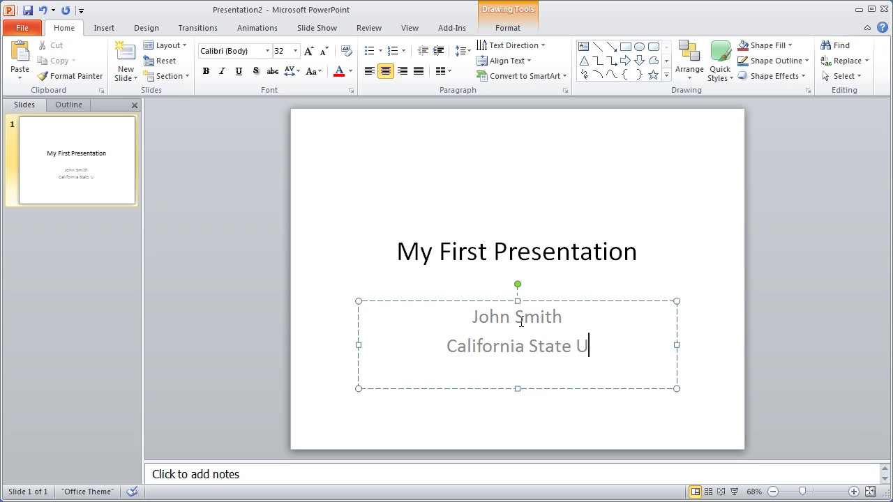
type("niversity")
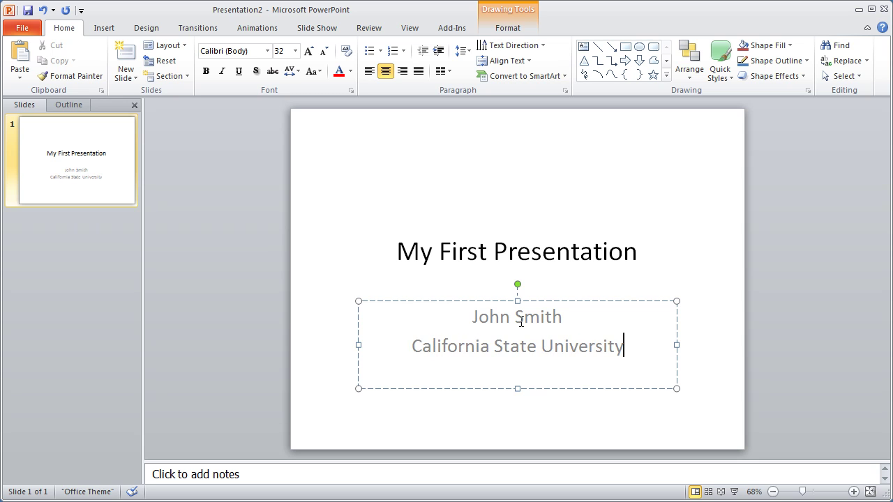
type(", F ullerton")
key("Return")
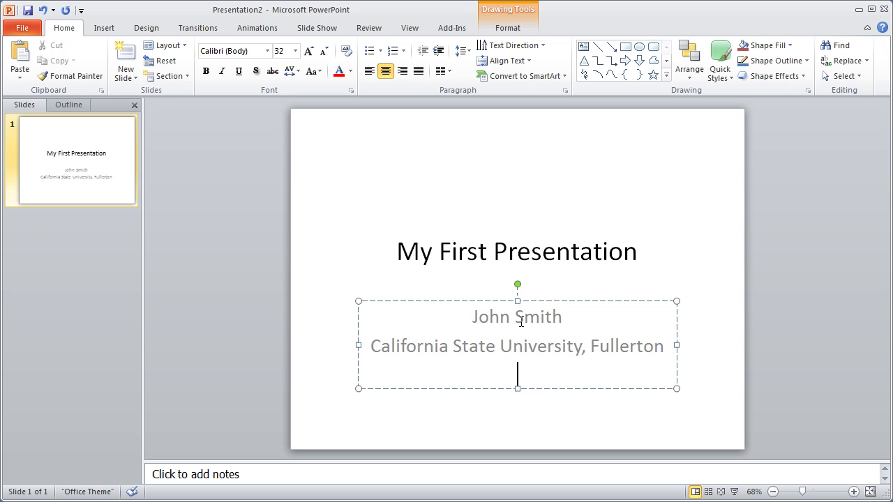
type("June")
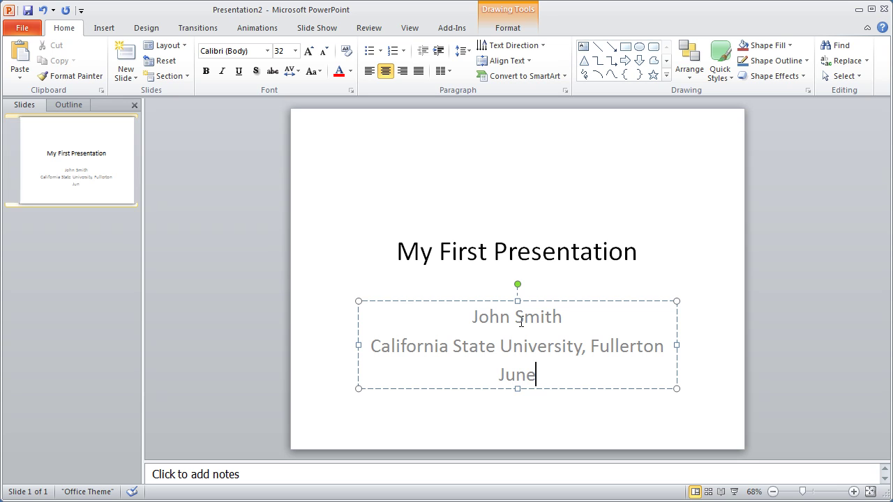
type("1")
key("BackSpace")
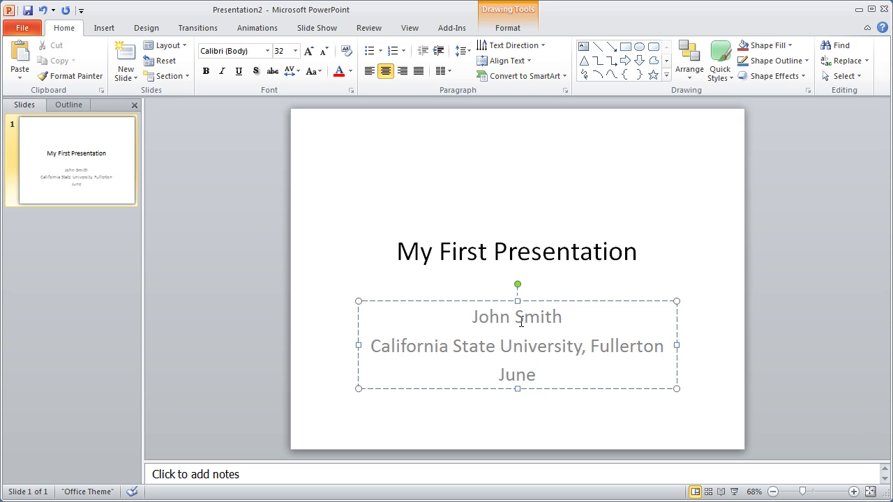
type("2010")
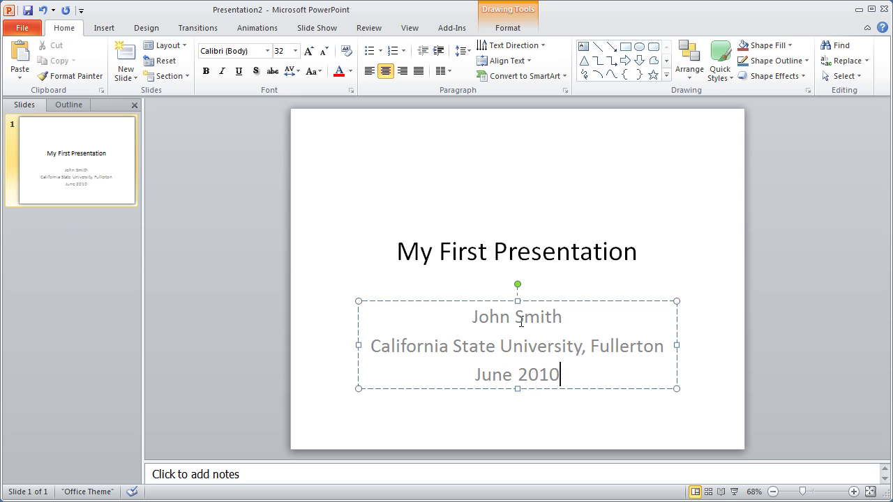
left_click(301, 276)
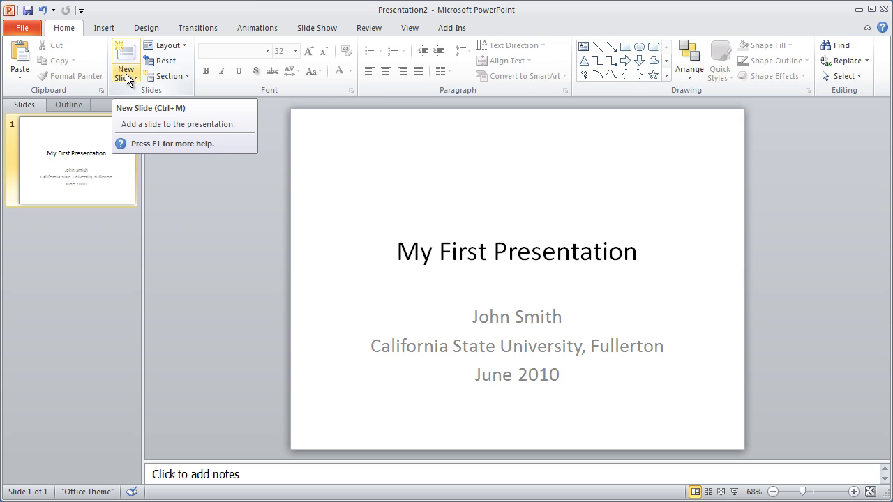
- Insert a new Title and Content slide from the New Slide layout gallery
left_click(125, 73)
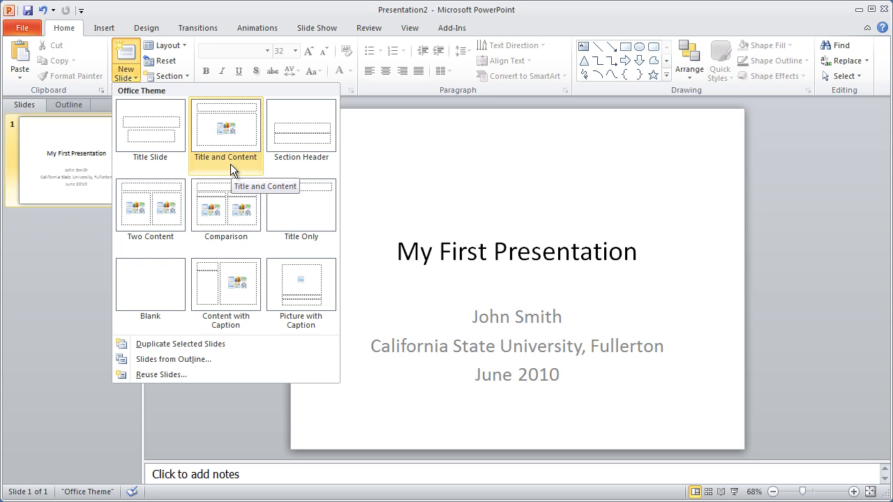
left_click(217, 124)
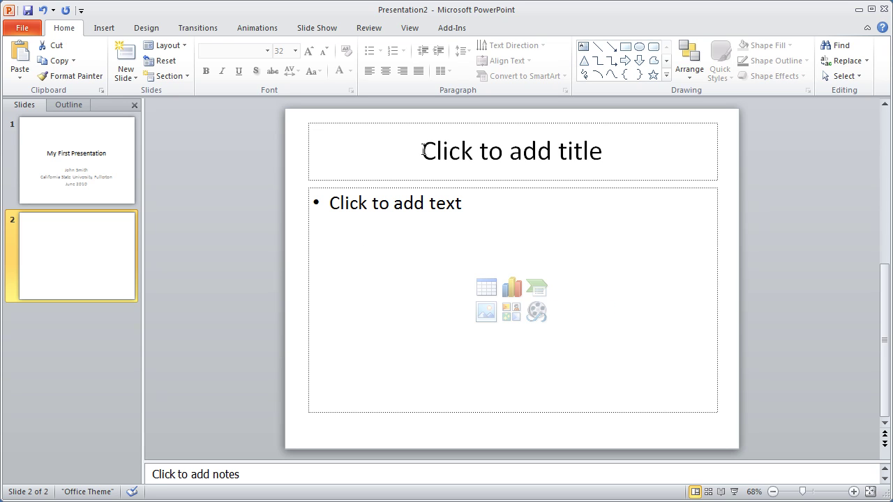
- Title slide 2 'Learning Objectives' and place the cursor in its content area
left_click(501, 153)
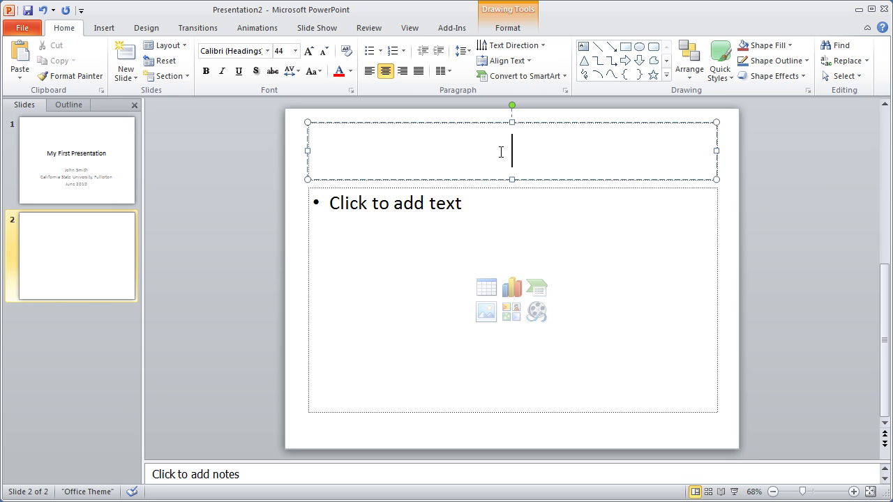
type("Learning ")
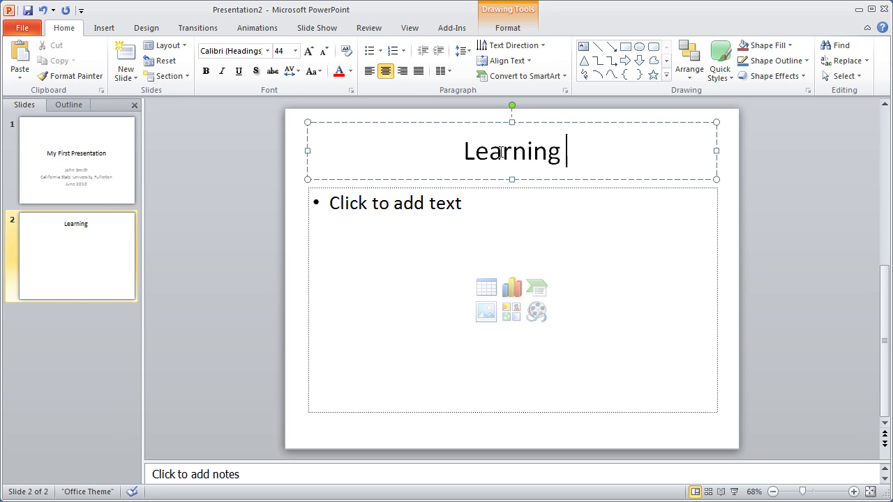
type("Objective")
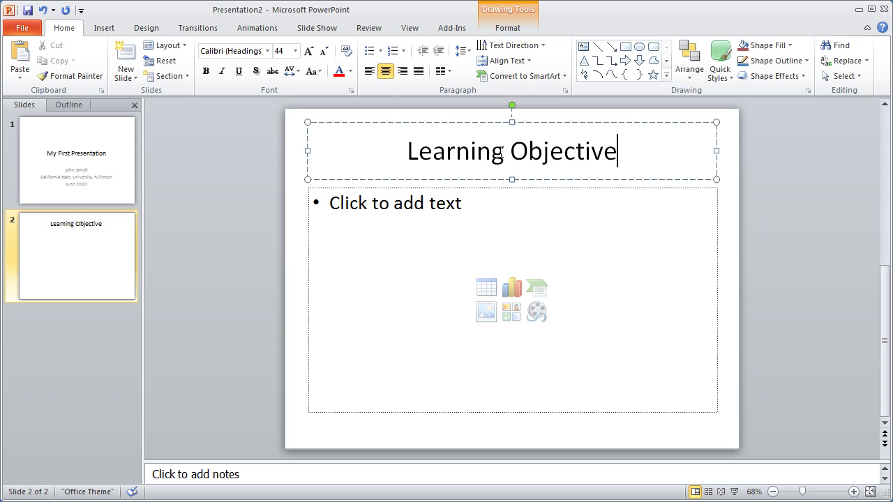
type("s")
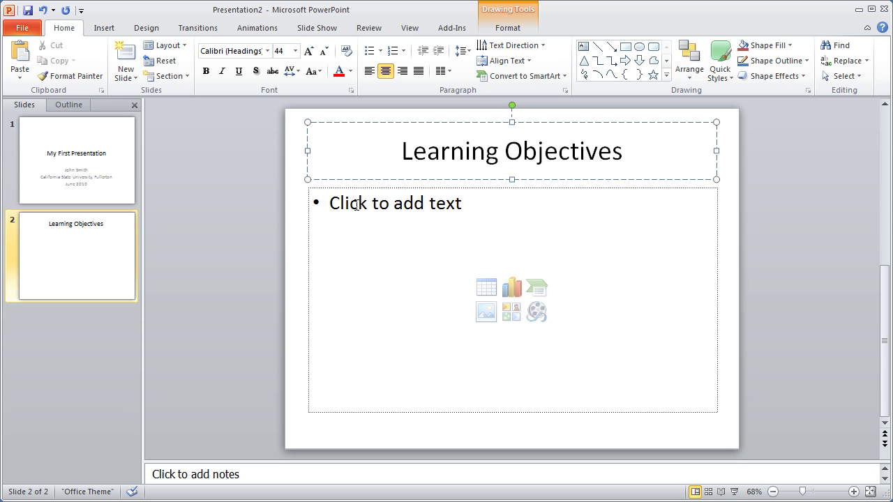
left_click(357, 205)
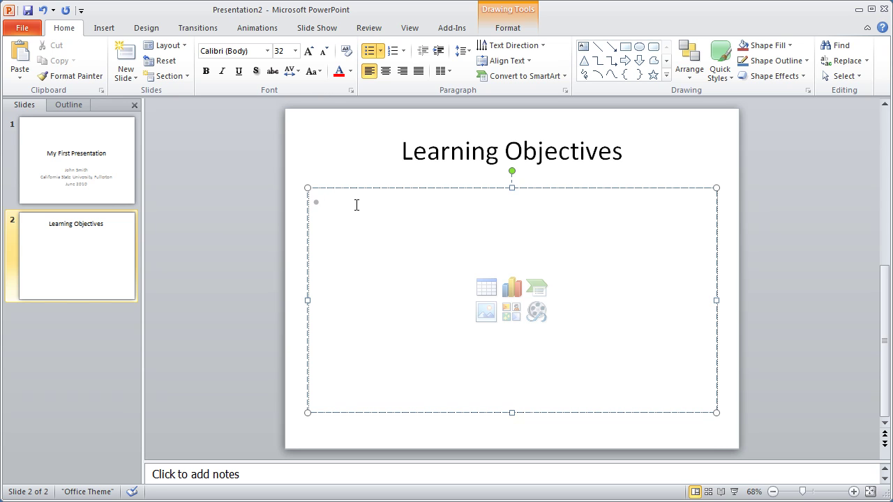
- Enter the first bullet 'PowerPoint Basics', correcting its spelling via the suggestion menu
type("Power")
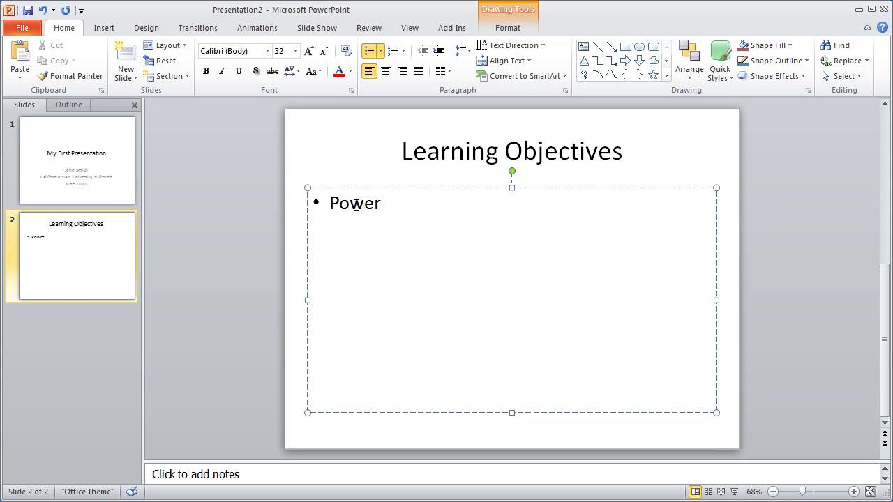
type("point Bas")
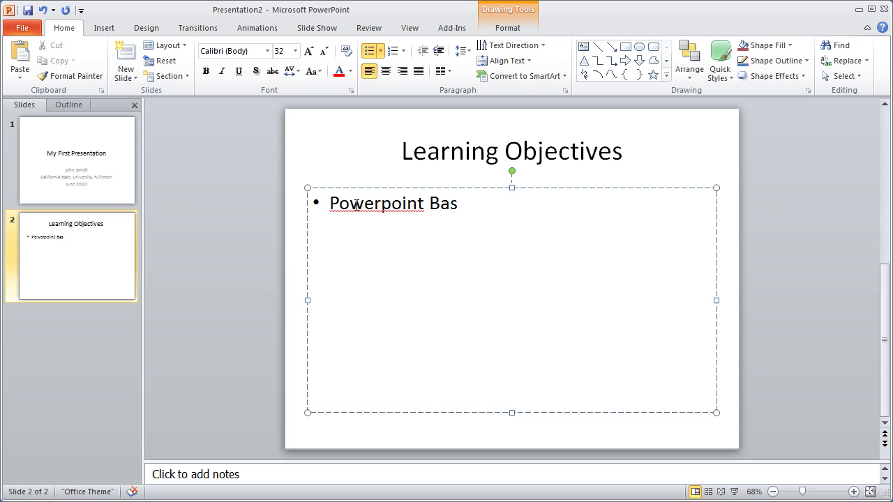
type("ics")
right_click(359, 206)
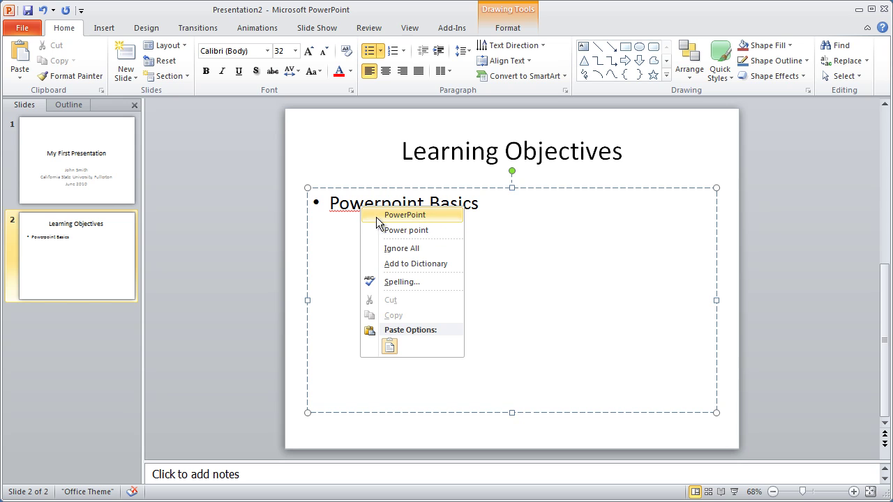
left_click(436, 216)
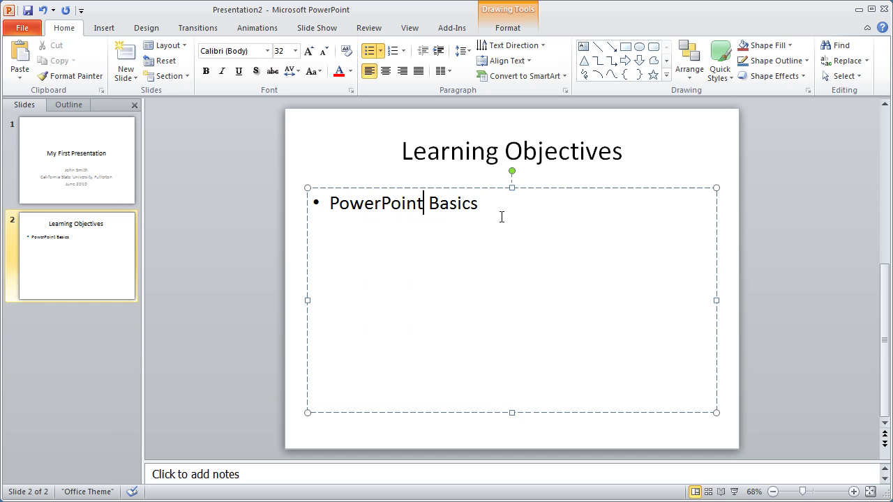
left_click(383, 208)
key("shift+Right")
left_click(517, 208)
key("Return")
- Add bullets 'Working with Layouts' and 'Working with Content'
type("Working with")
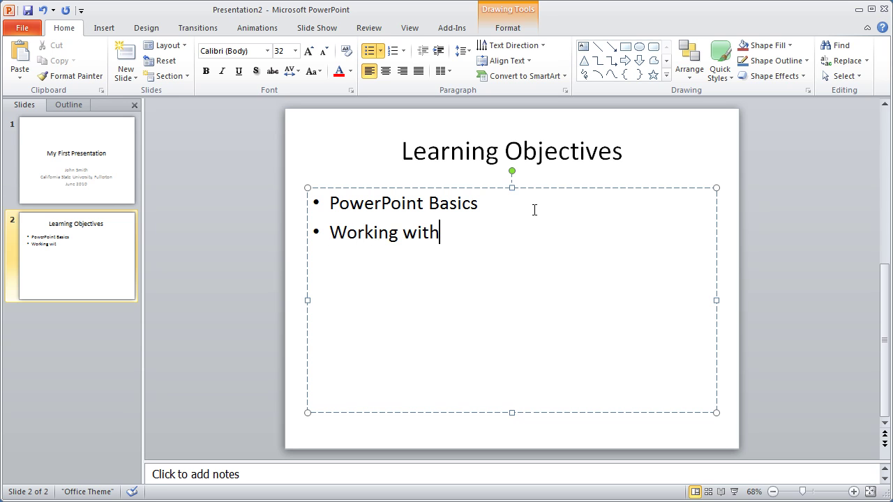
type(" Layouts")
key("Return")
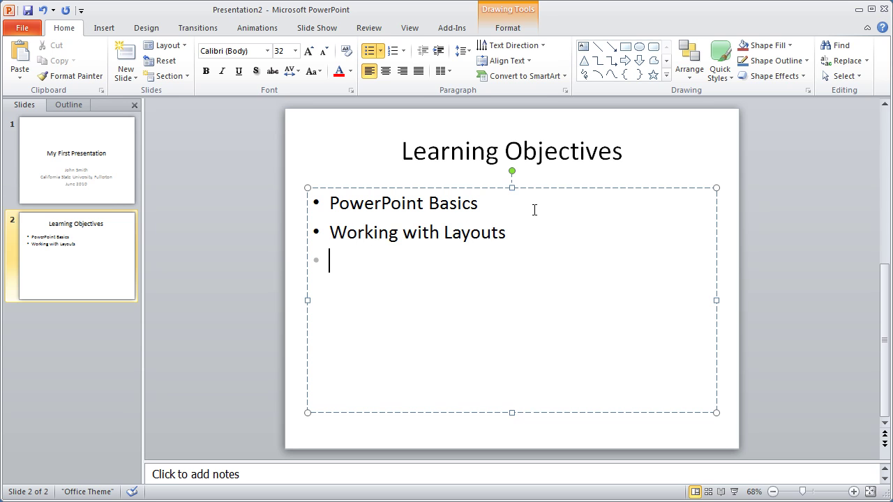
type("Working")
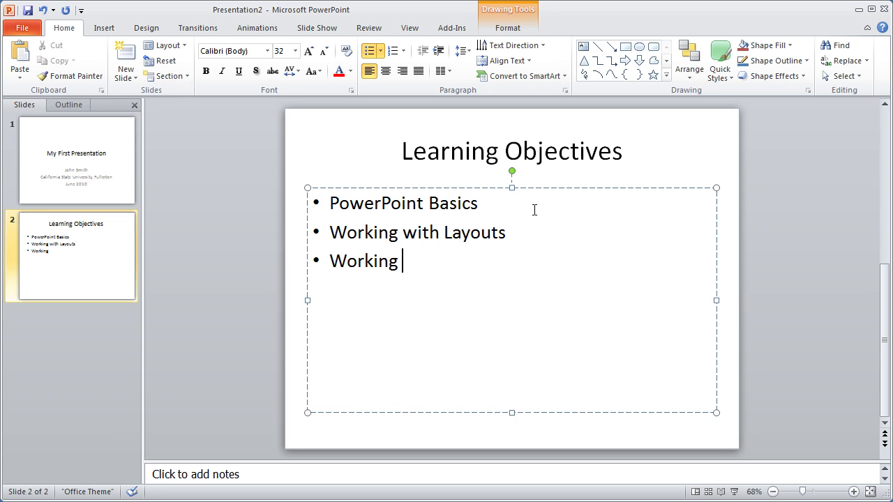
type(" with Content")
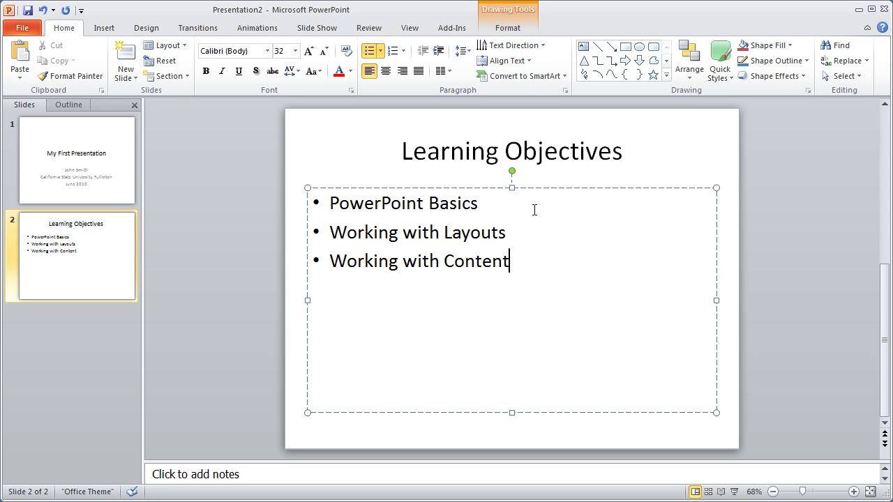
key("Return")
- Add indented sub-points Bulleted Lists, Tables and Images under Working with Content
key("Tab")
type("Bullet")
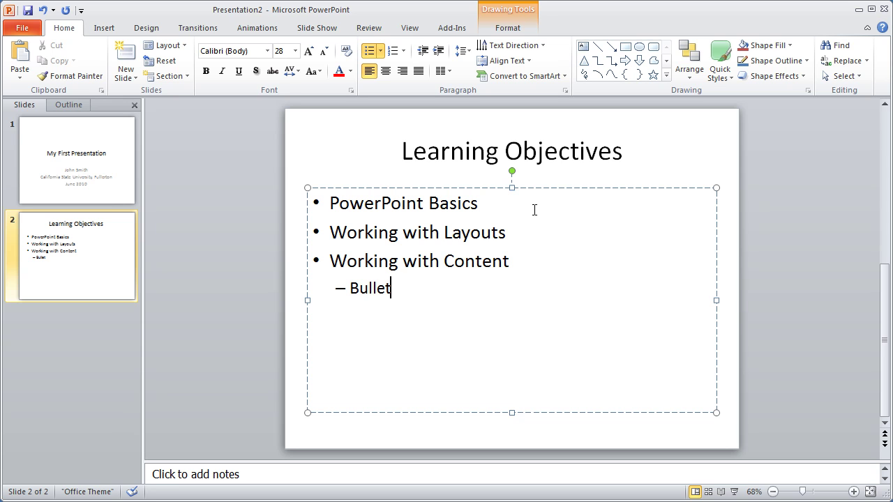
type("ed Lists")
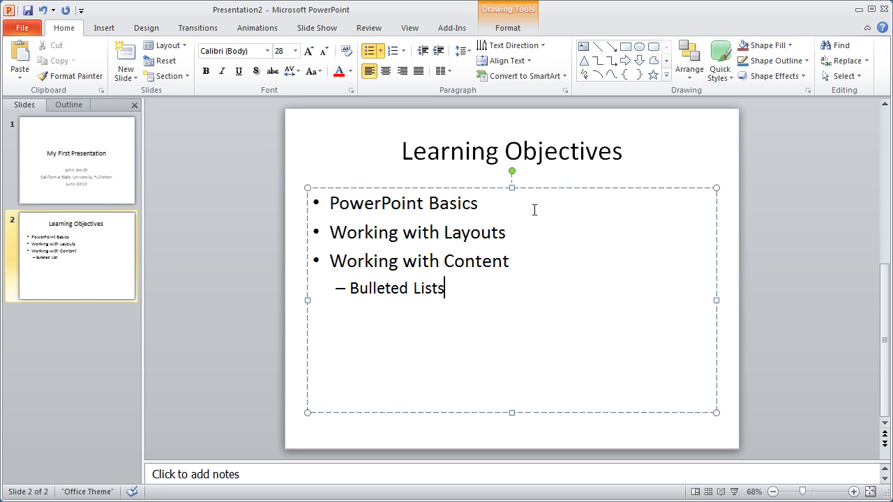
key("Return")
type("Tables")
key("Return")
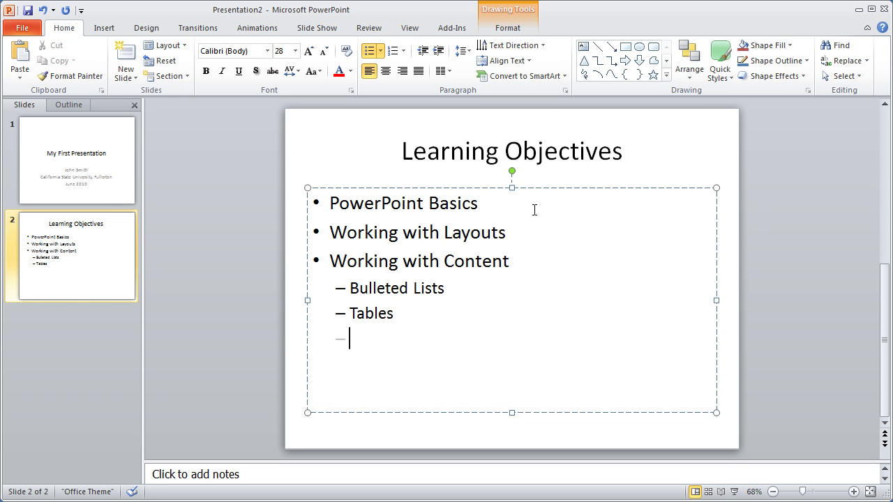
type("Images")
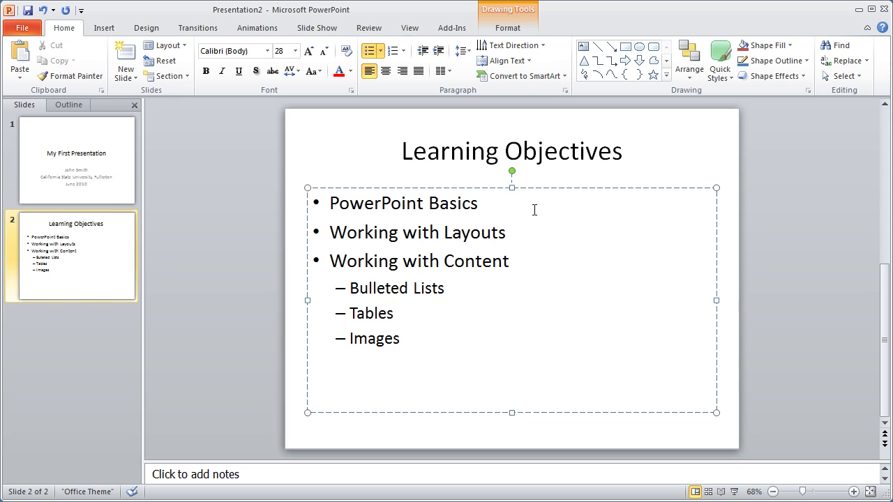
key("Return")
- Add bullets 'Transitions and Build Effects' and 'Setting up your slideshow'
type("Trainin")
key("BackSpace")
key("BackSpace")
key("BackSpace")
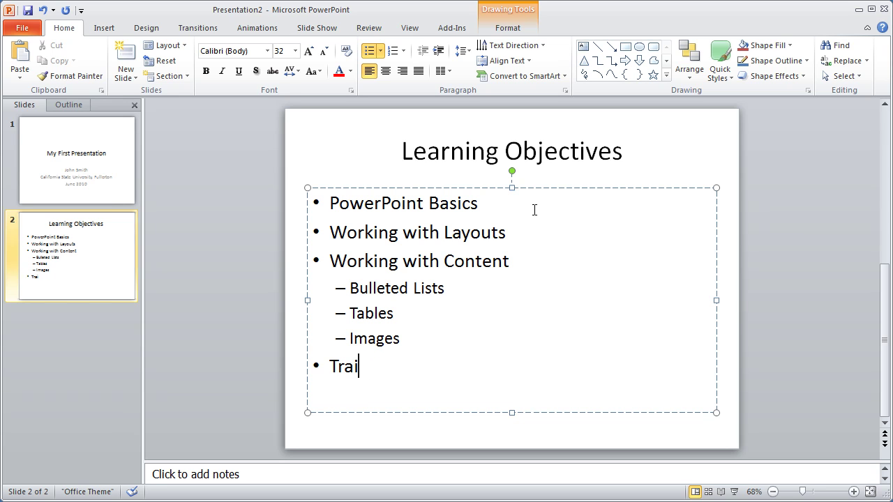
key("BackSpace")
type("nsitions an")
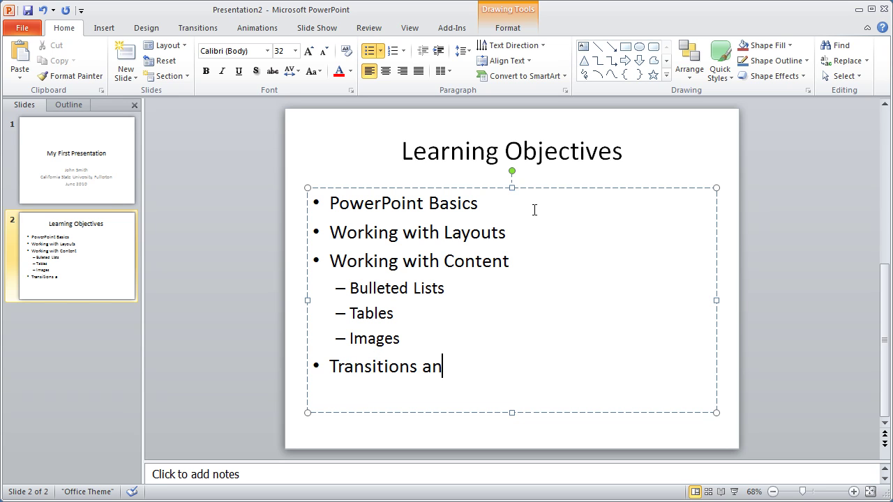
type("d Build E")
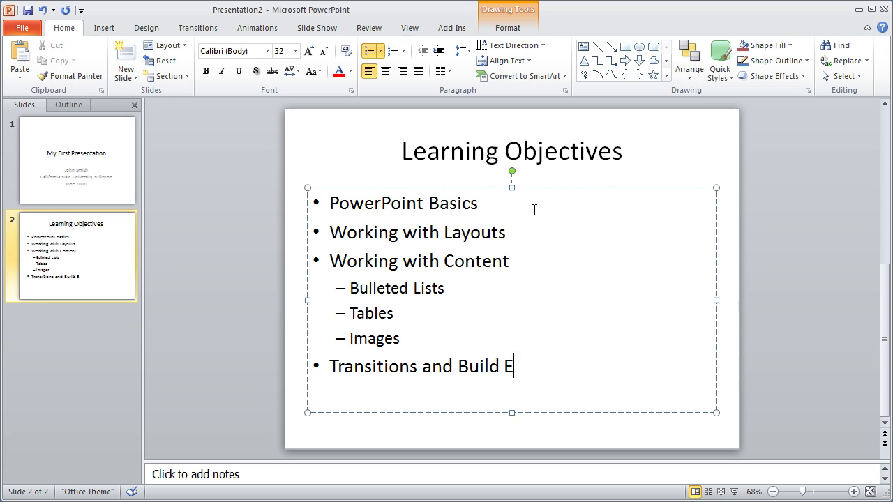
type("ffec")
type("ts")
key("Return")
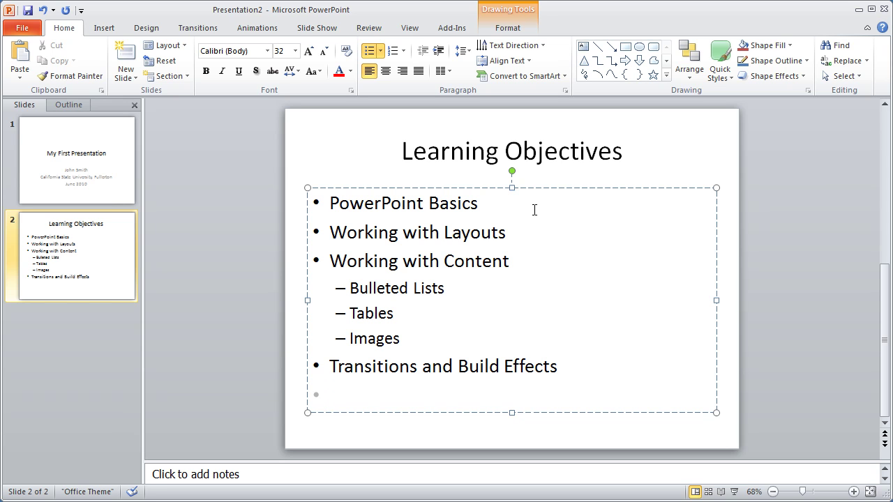
type("Setting ")
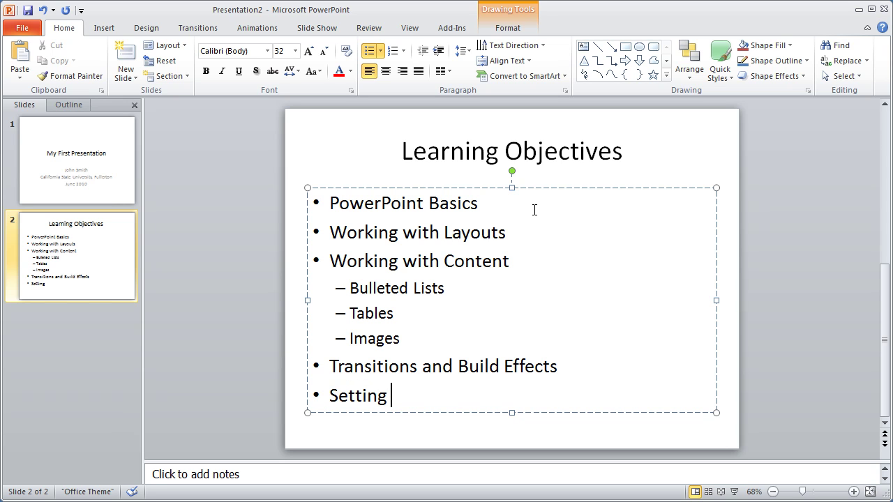
type("up your slide")
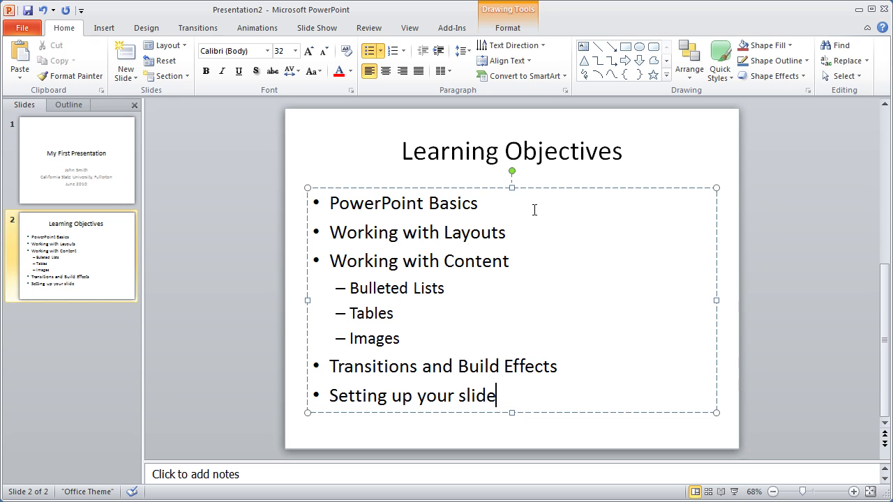
type("show")
- Add a third Title and Content slide after Learning Objectives
left_click(304, 139)
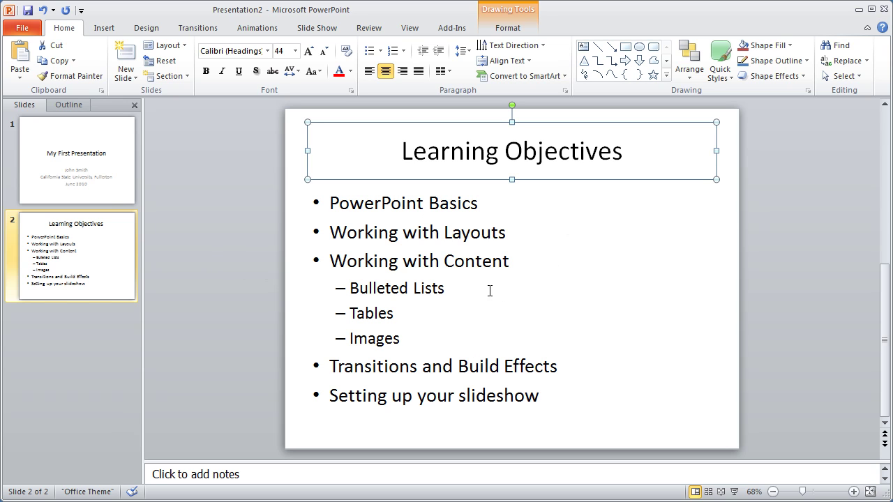
left_click(132, 79)
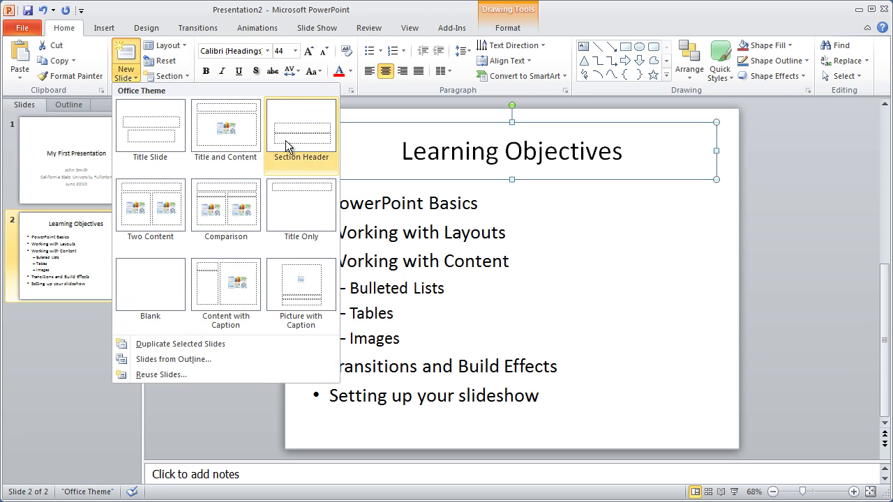
left_click(259, 406)
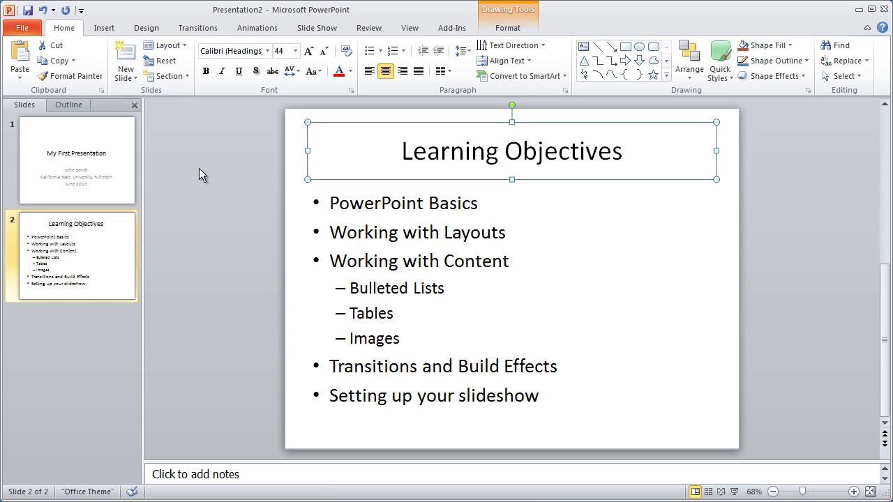
left_click(133, 60)
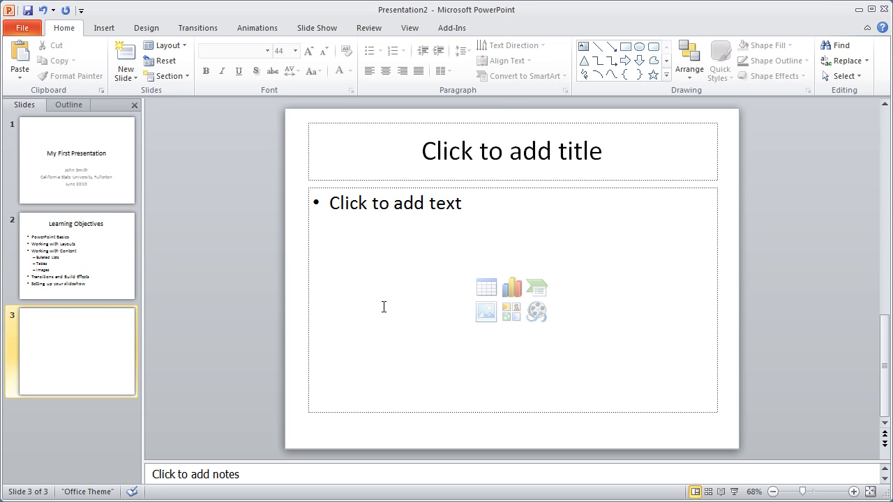
- Title slide 3 'More Information' and enter the first bullet 'Bullet Point One'
left_click(482, 165)
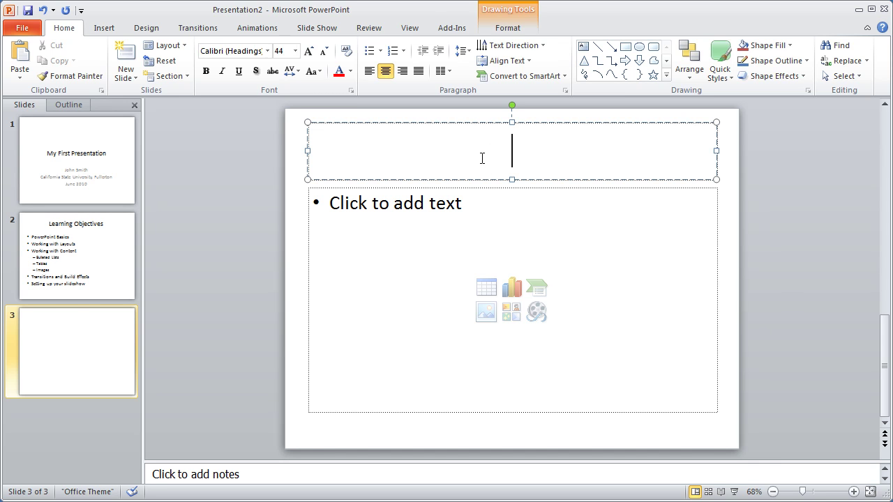
type("Mo")
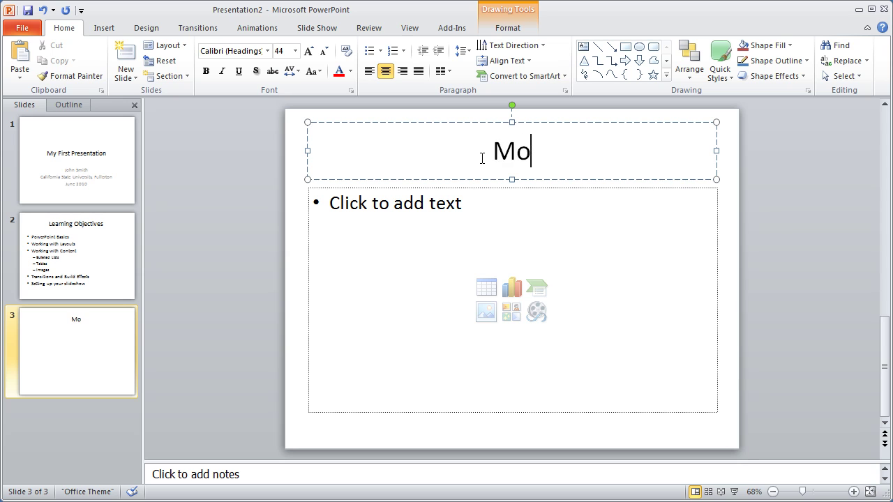
type("re Informat")
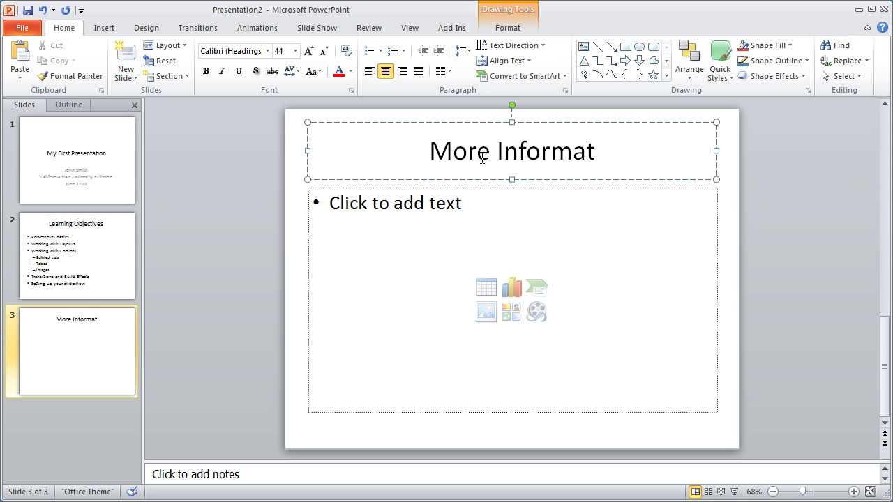
type("ion")
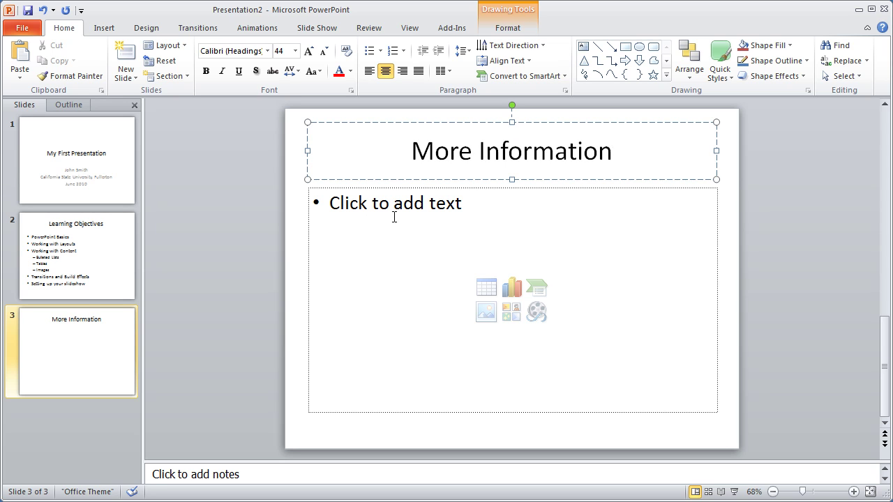
left_click(394, 215)
type("B")
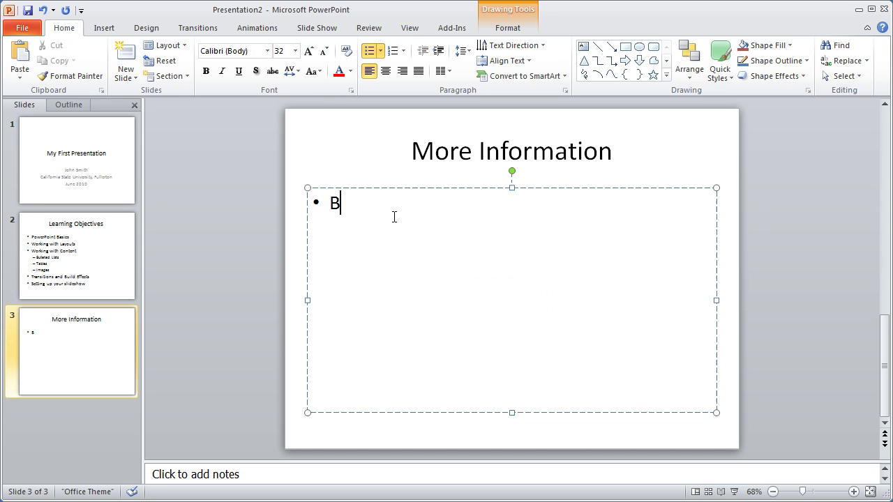
type("ullet Point")
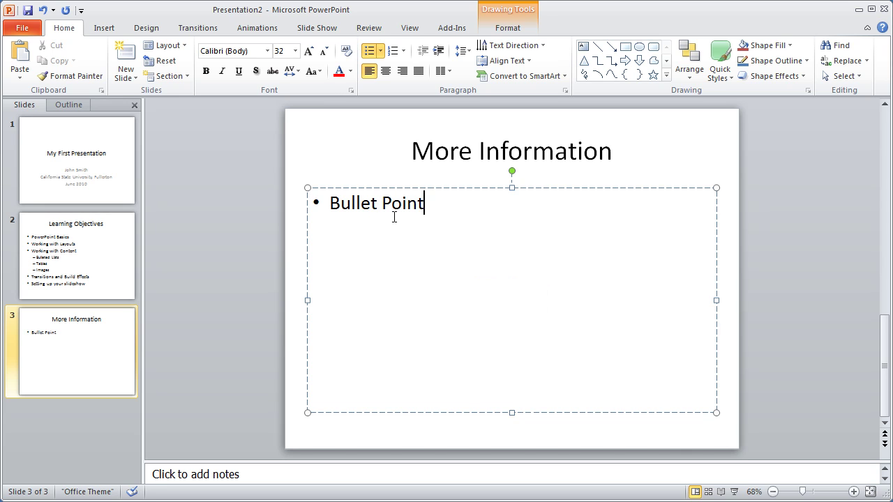
type(" One")
- Add bullets 'Bullet Point Two' and 'Three'
key("Return")
type("Bulle")
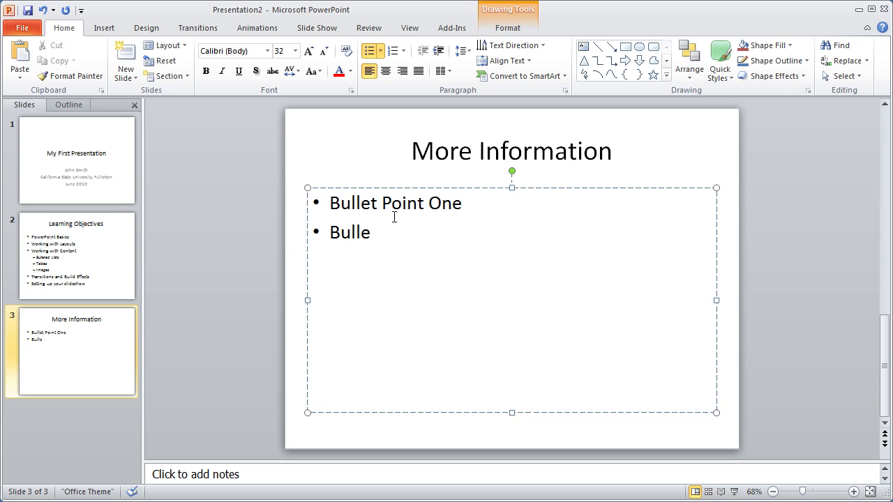
type("t Powe")
key("BackSpace")
key("BackSpace")
type("int Two")
key("Return")
type("Th")
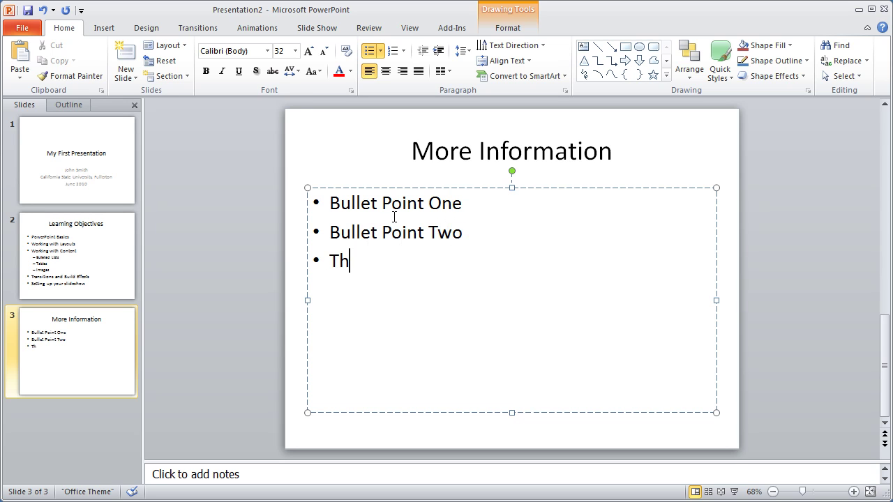
type("ree")
- Add sub-bullets 'another' and 'anotehr', a third-level 'yet another bullet', then promoted 'Four'
key("Return")
key("Tab")
type("anot")
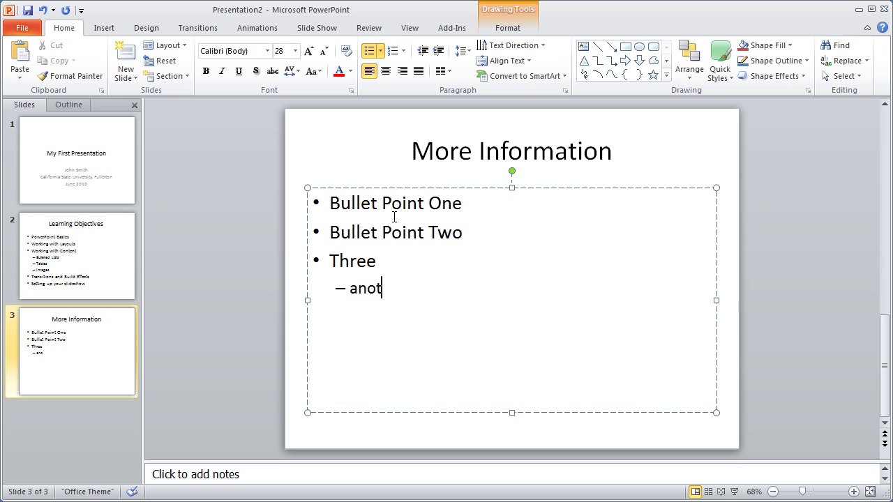
type("her")
key("Return")
type("anotehr")
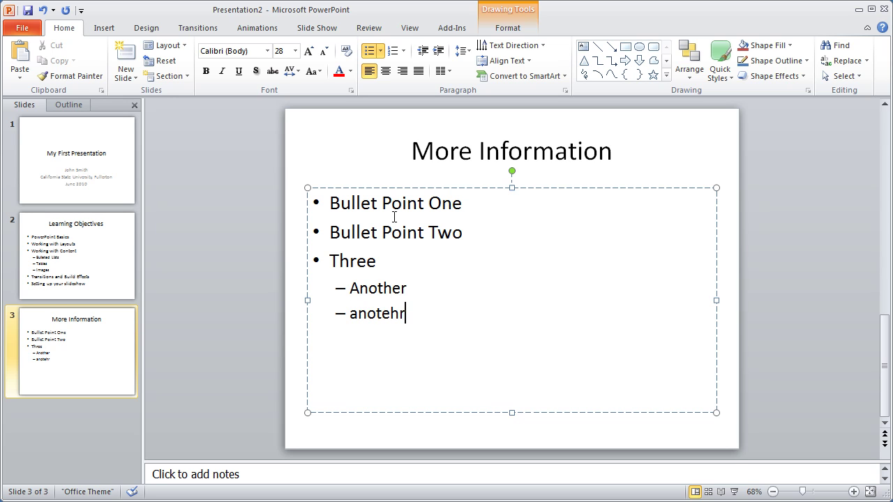
key("Return")
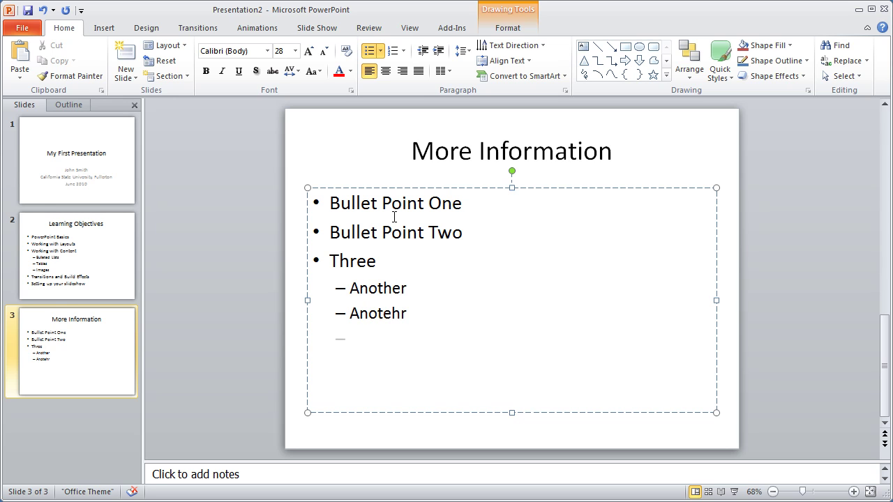
key("Tab")
type("yet anout")
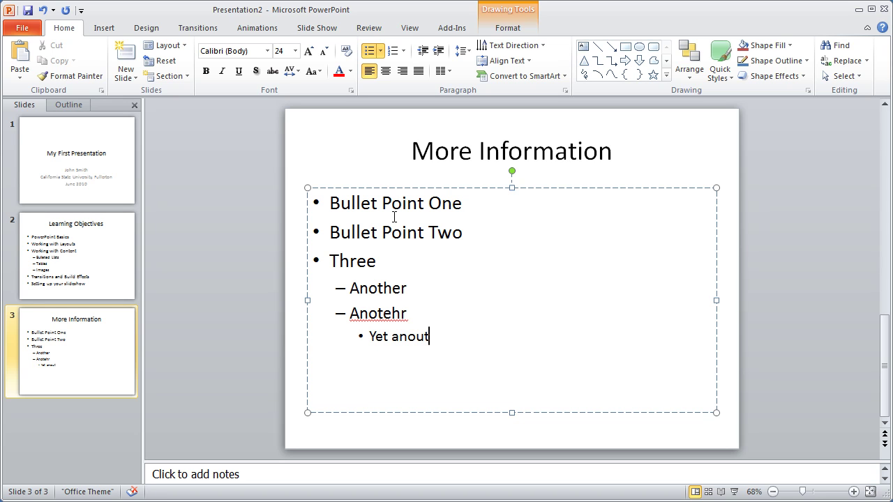
key("BackSpace")
key("BackSpace")
type("ther bull")
type("et")
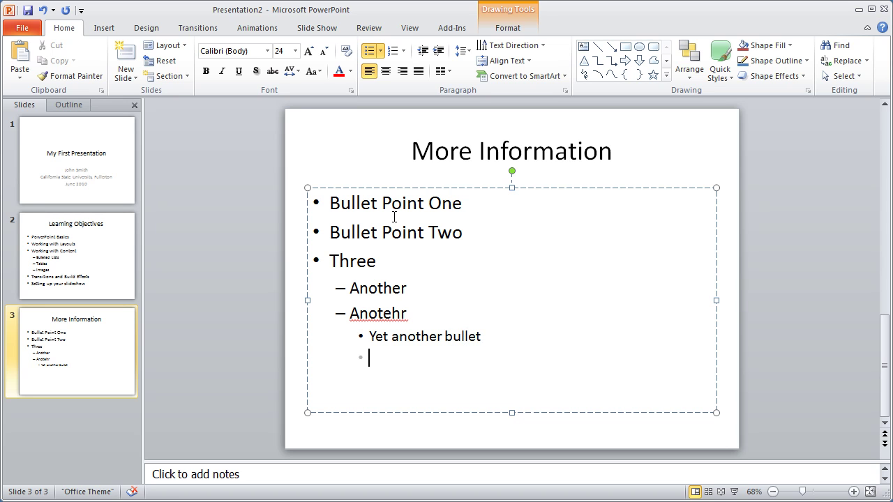
key("shift+Tab")
key("shift+Tab")
type("Four")
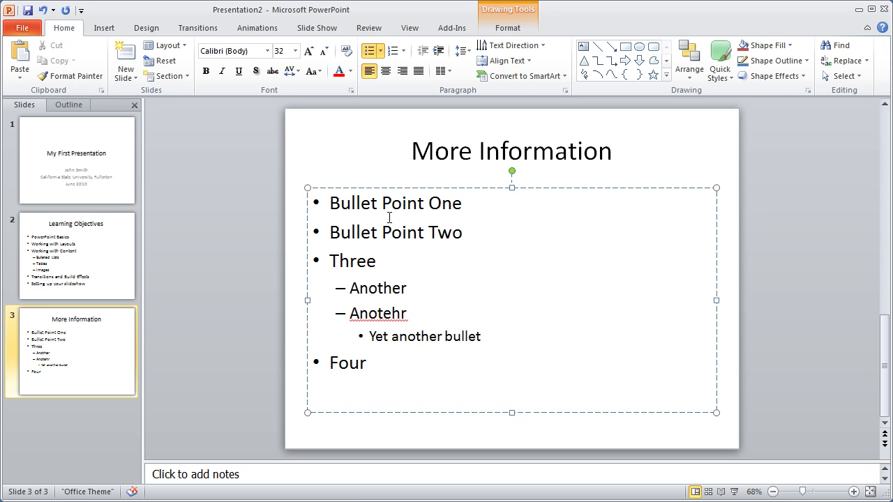
- Review all three slides via their thumbnails, ending on the More Information slide
left_click(244, 146)
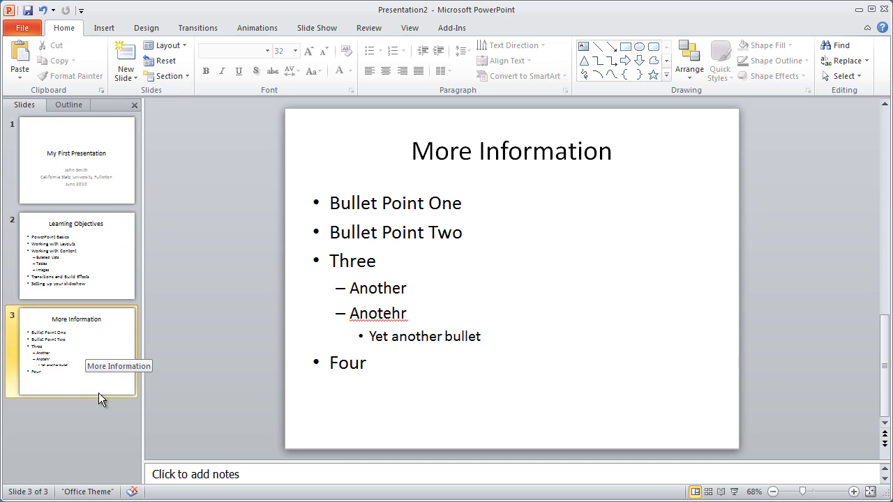
left_click(78, 173)
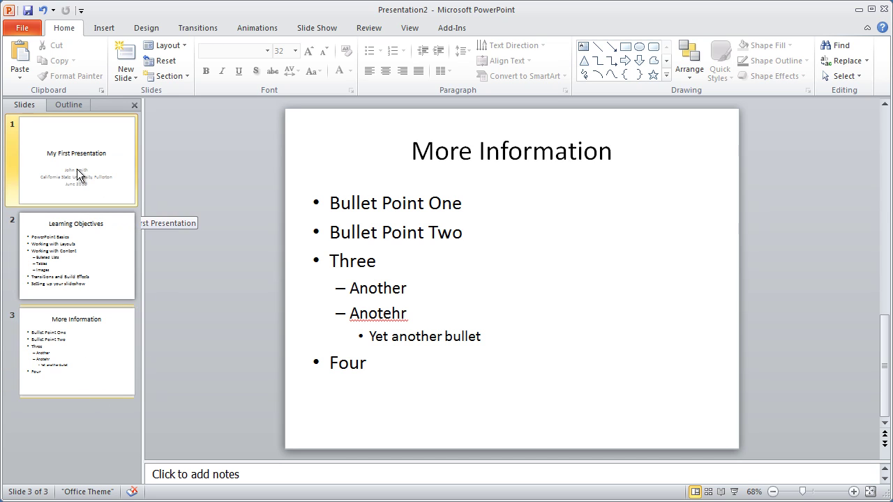
left_click(79, 239)
left_click(79, 330)
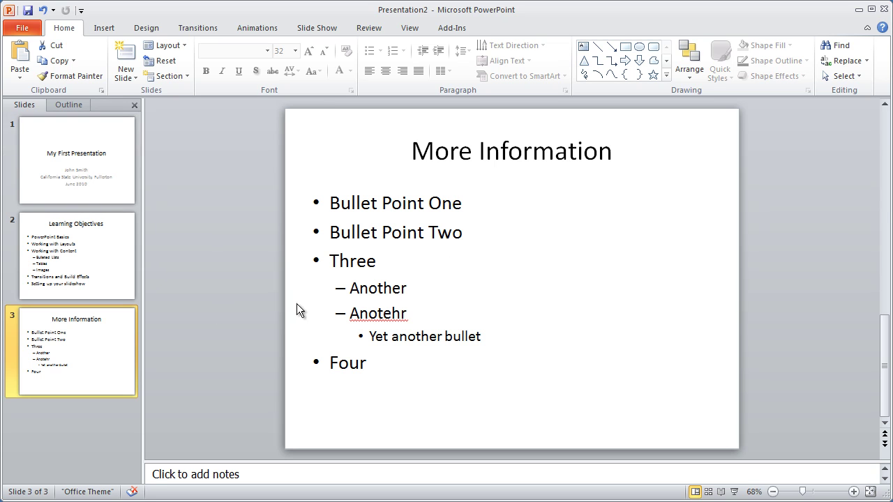
left_click(79, 164)
left_click(99, 256)
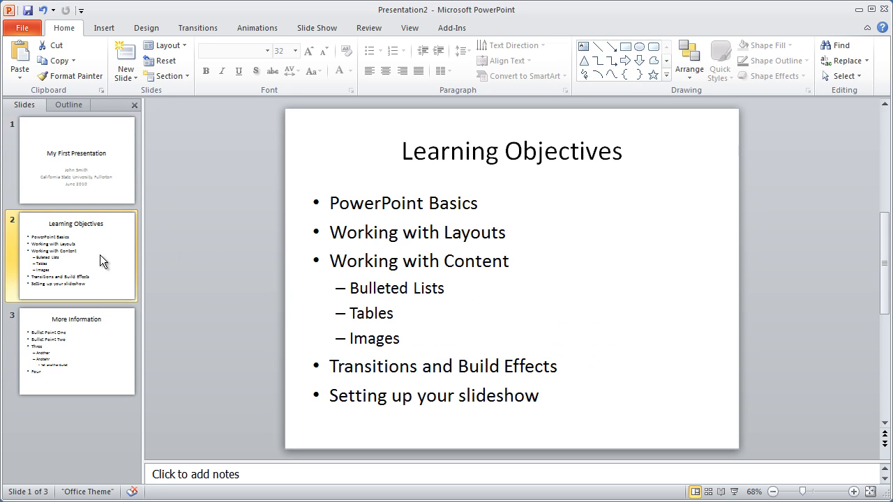
left_click(67, 348)
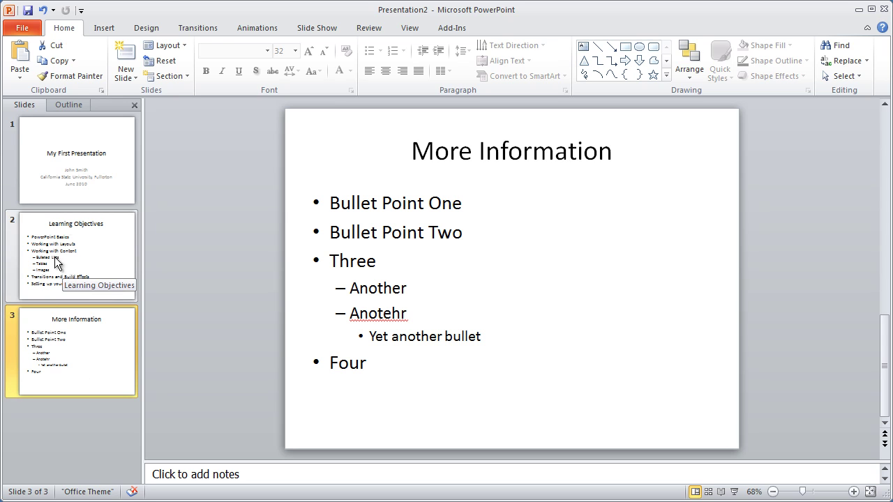
- In the outline, append '- Trainer' after the name on the title slide
left_click(68, 105)
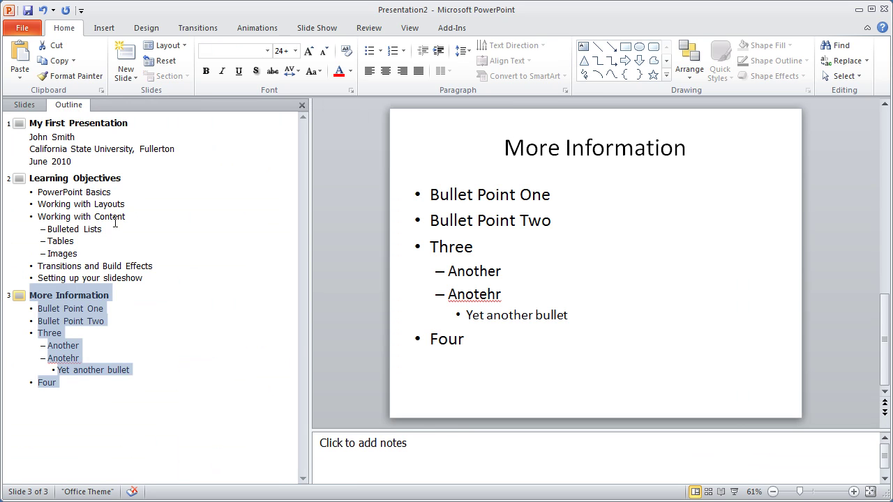
left_click(144, 414)
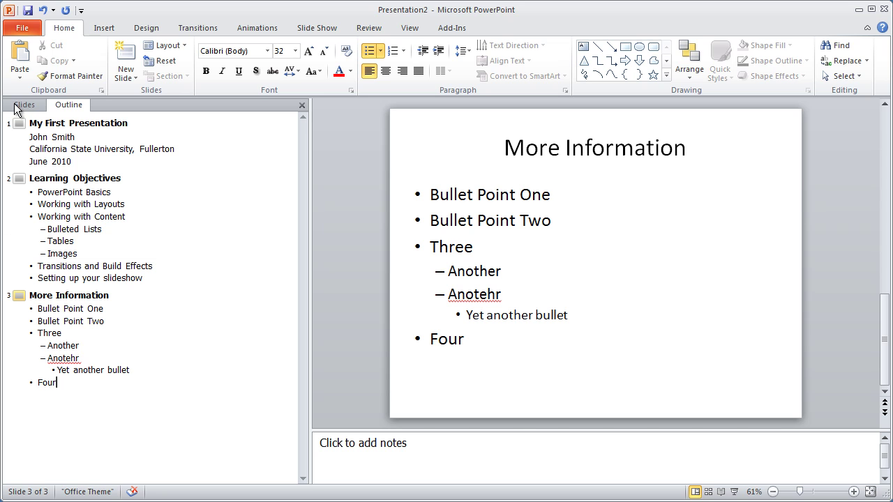
left_click(20, 106)
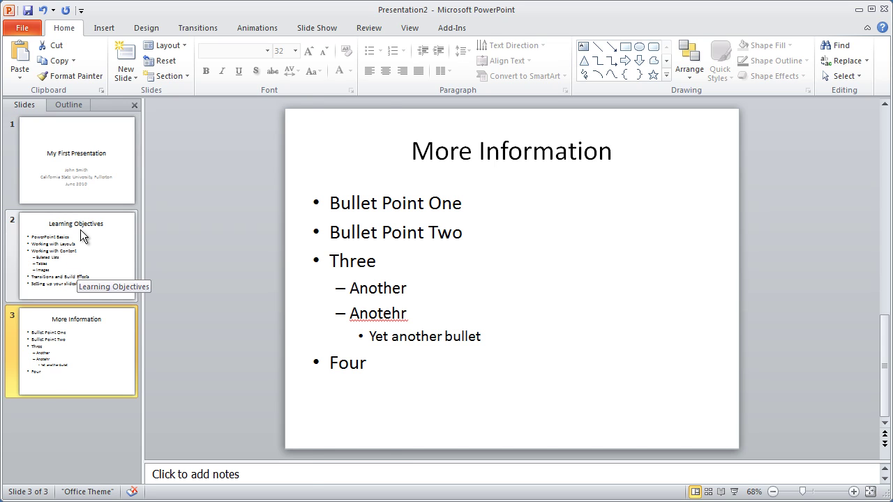
left_click(74, 106)
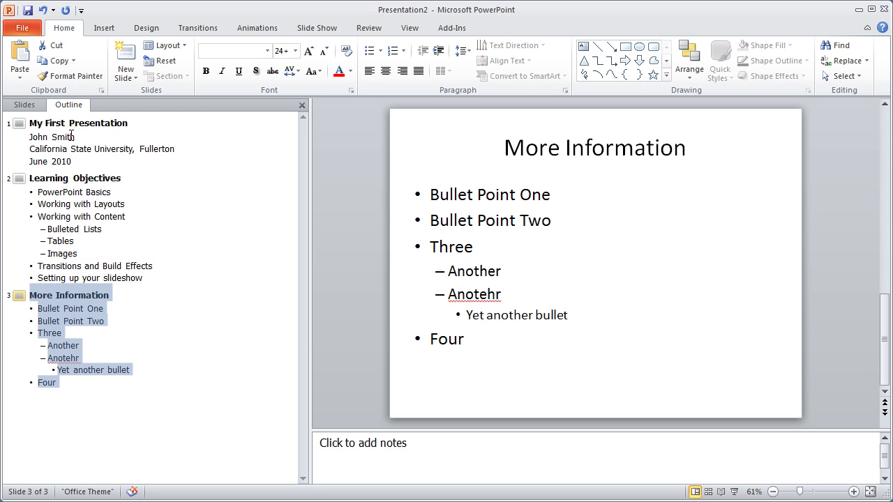
left_click(77, 137)
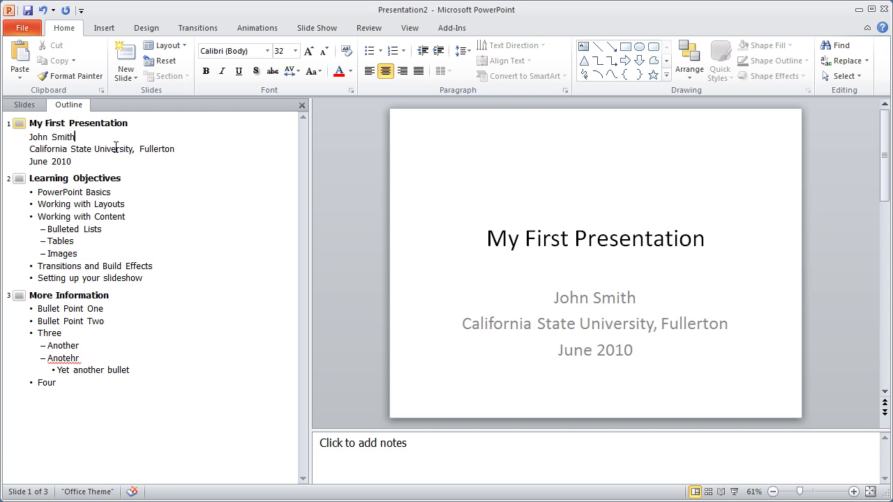
type(" - ")
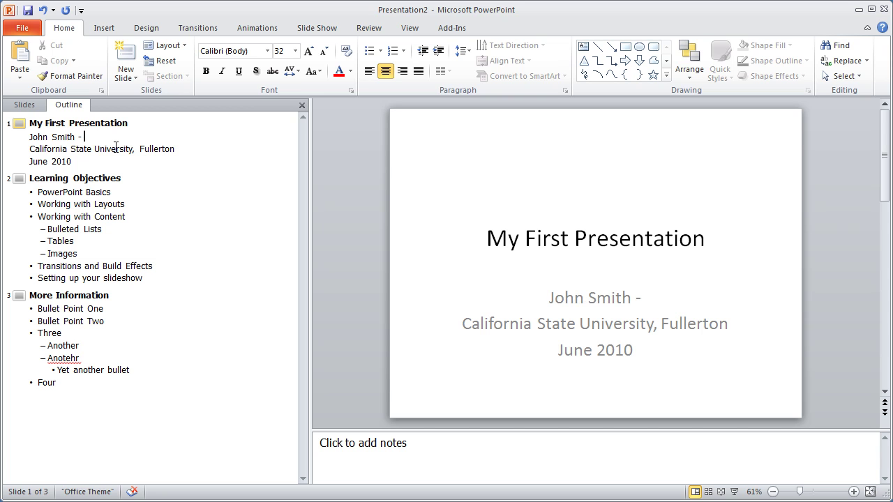
type("Trainer")
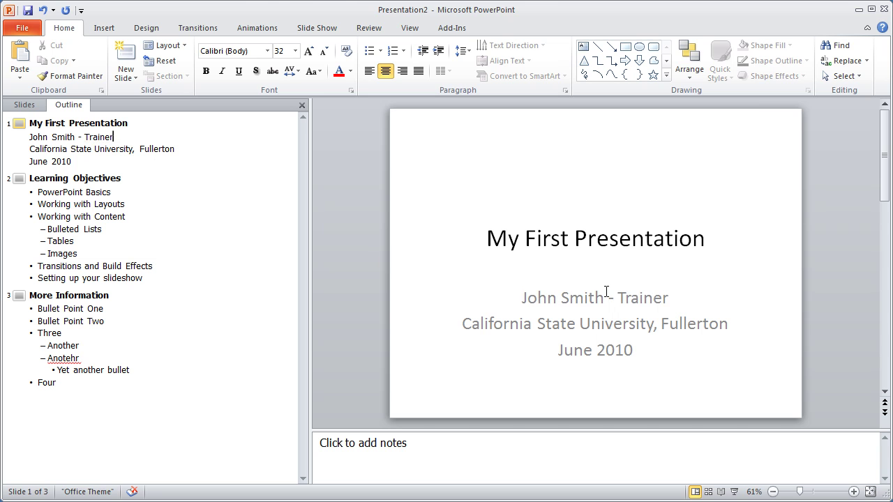
- Select the title slide's subtitle and return the side pane to slide thumbnails
left_click(638, 302)
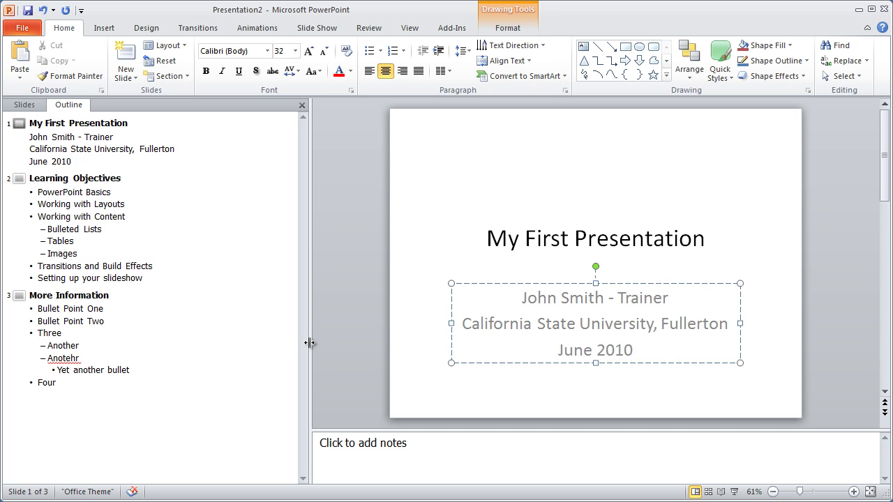
left_click(31, 104)
left_click(59, 104)
left_click(26, 107)
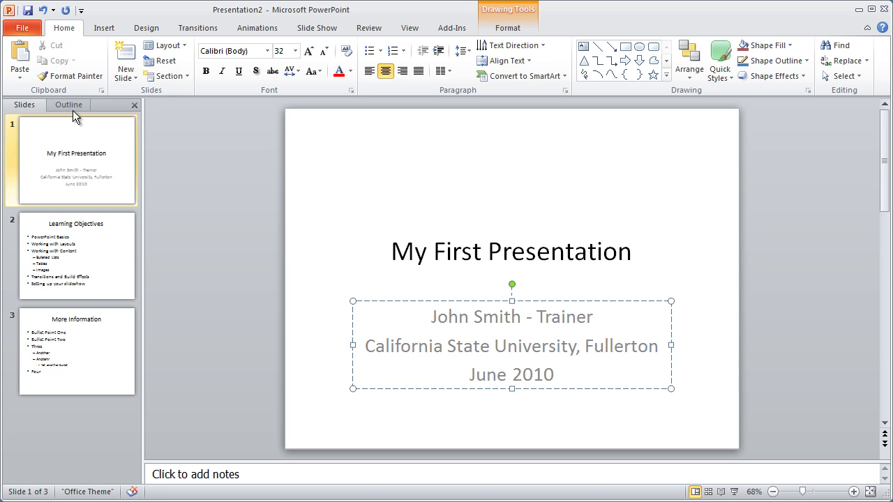